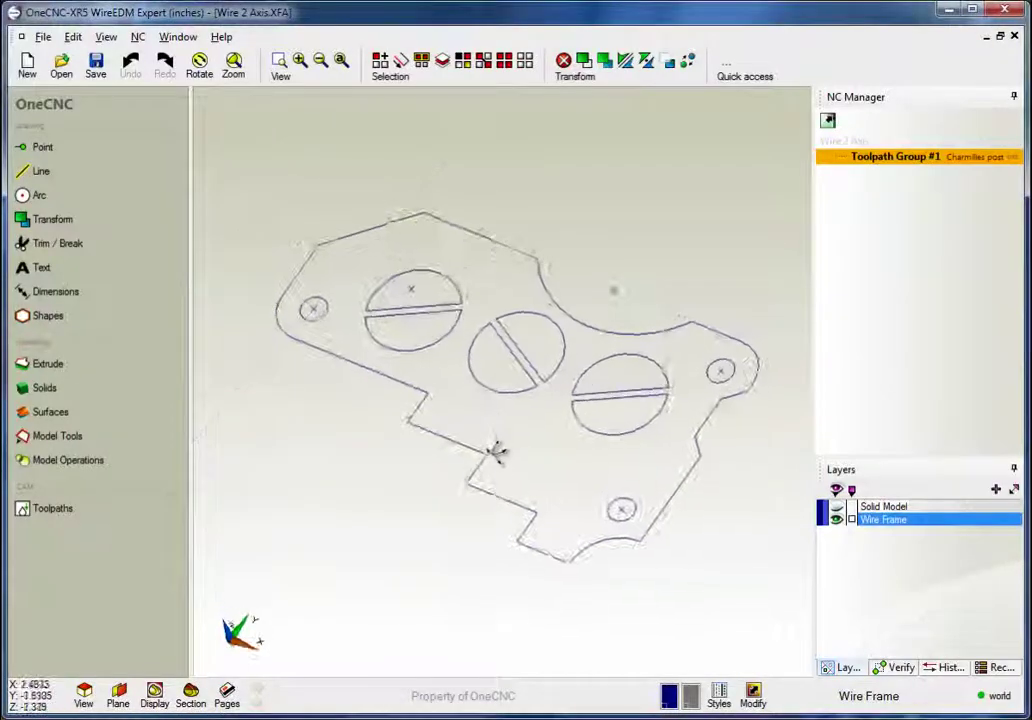
- Pick the plate's outer contour for a closed-profile cut, starting from the point above the large arc and setting its direction and side
{"action": "key", "text": "v"}
{"action": "key", "text": "c"}
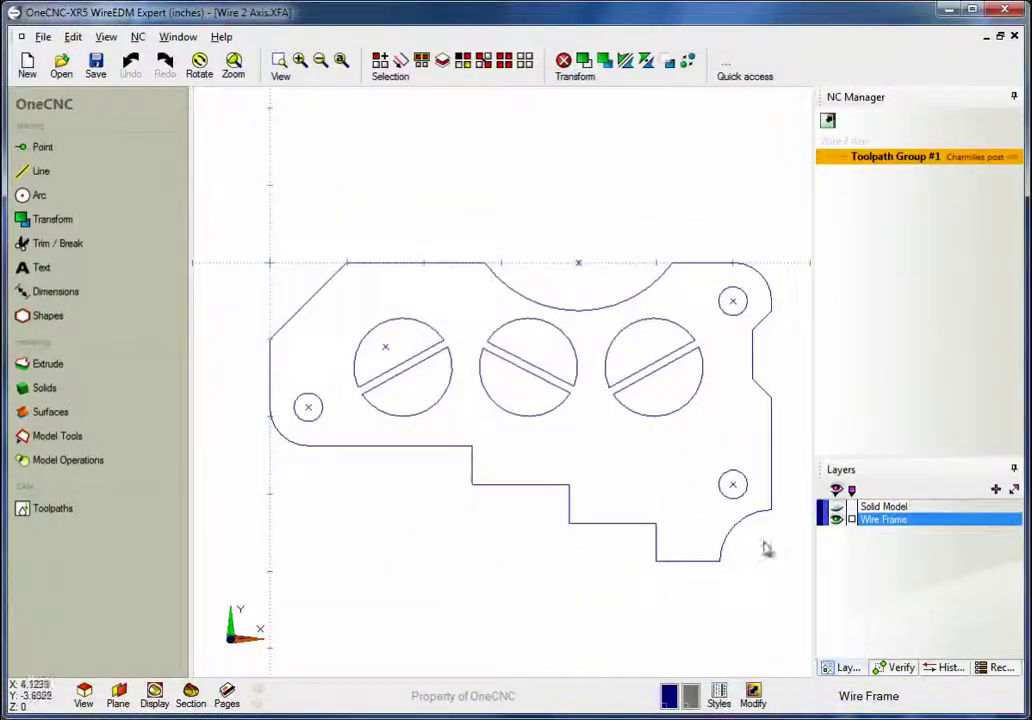
{"action": "mouse_move", "coordinate": [581, 477]}
{"action": "middle_mouse_down"}
{"action": "mouse_move", "coordinate": [484, 260]}
{"action": "mouse_move", "coordinate": [445, 403]}
{"action": "mouse_move", "coordinate": [527, 335]}
{"action": "middle_mouse_up"}
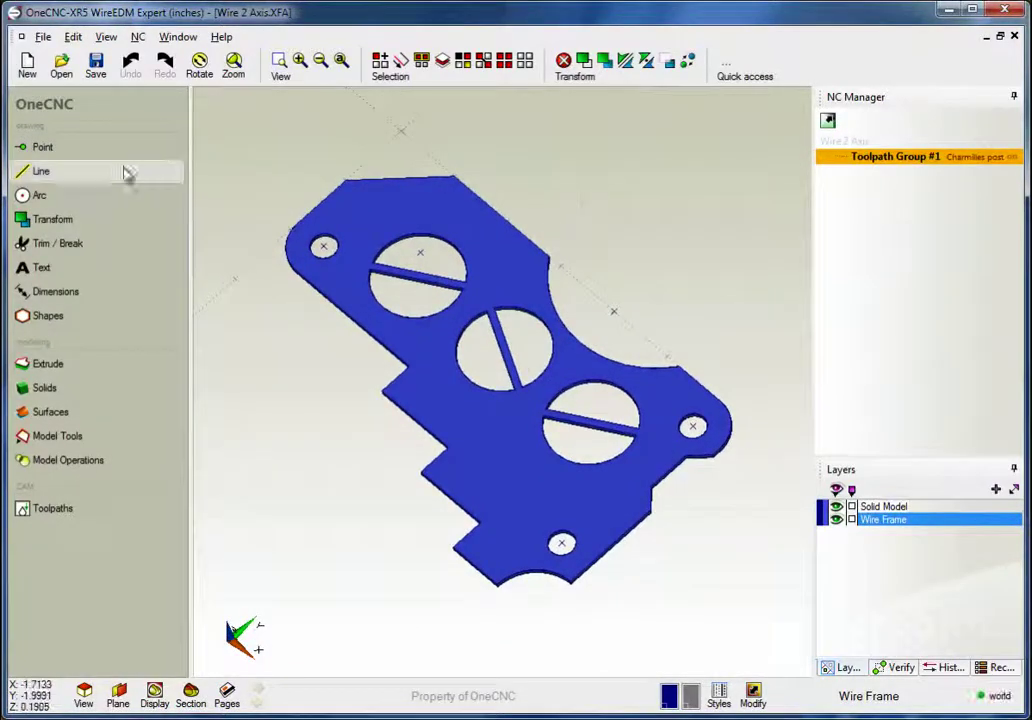
{"action": "left_click", "coordinate": [60, 508]}
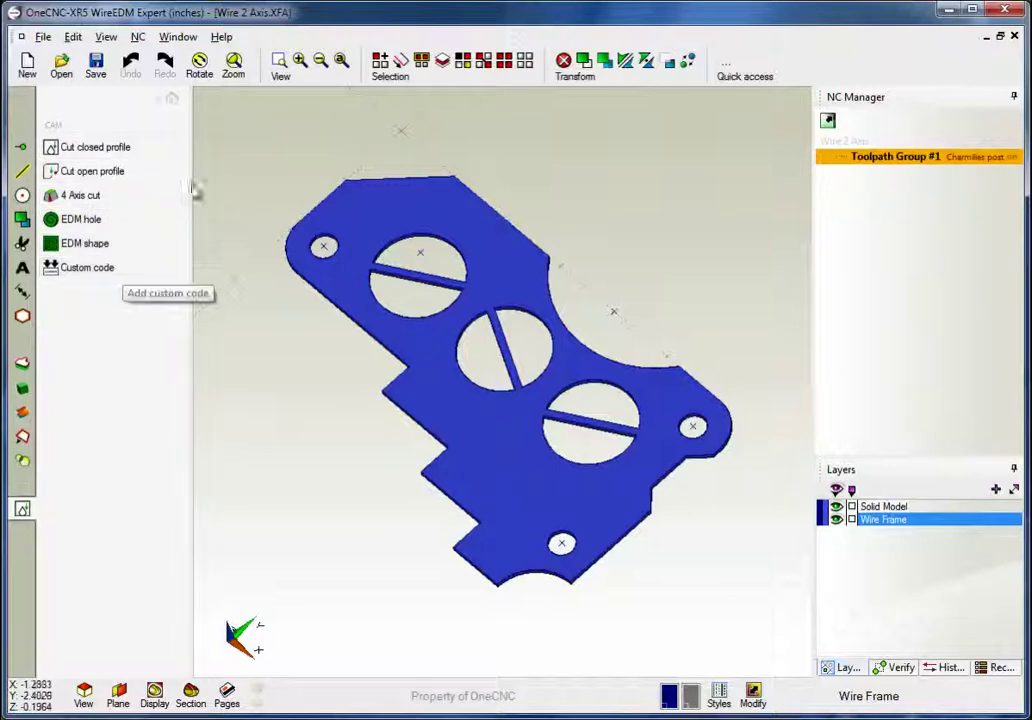
{"action": "left_click", "coordinate": [168, 148]}
{"action": "right_click", "coordinate": [329, 416]}
{"action": "left_click", "coordinate": [334, 327]}
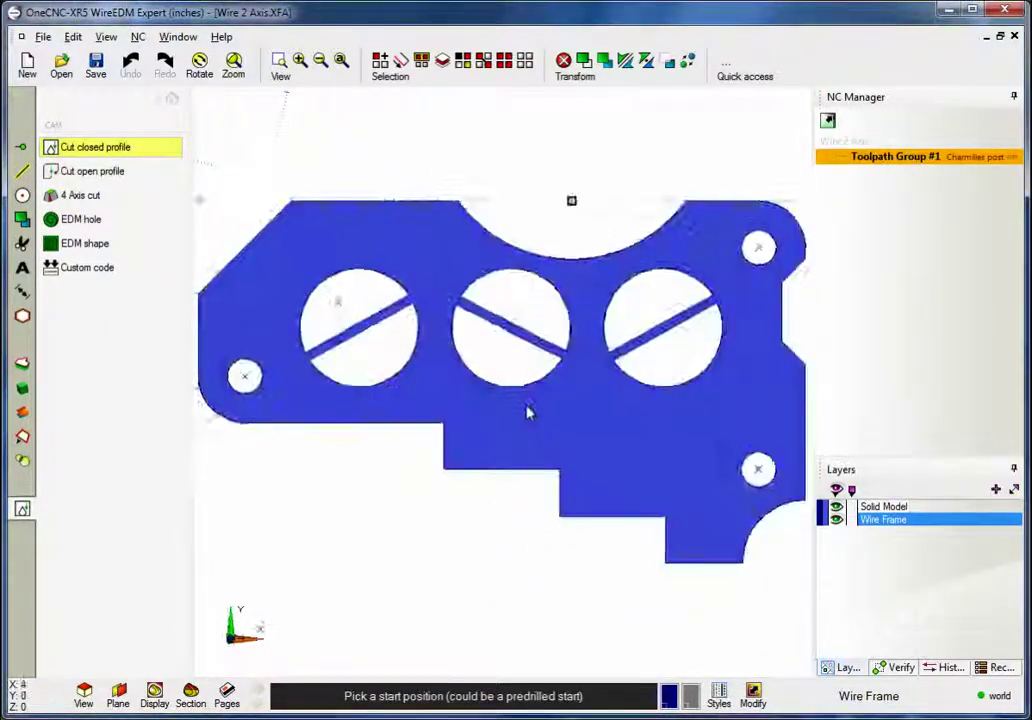
{"action": "left_click", "coordinate": [568, 218]}
{"action": "left_click", "coordinate": [568, 271]}
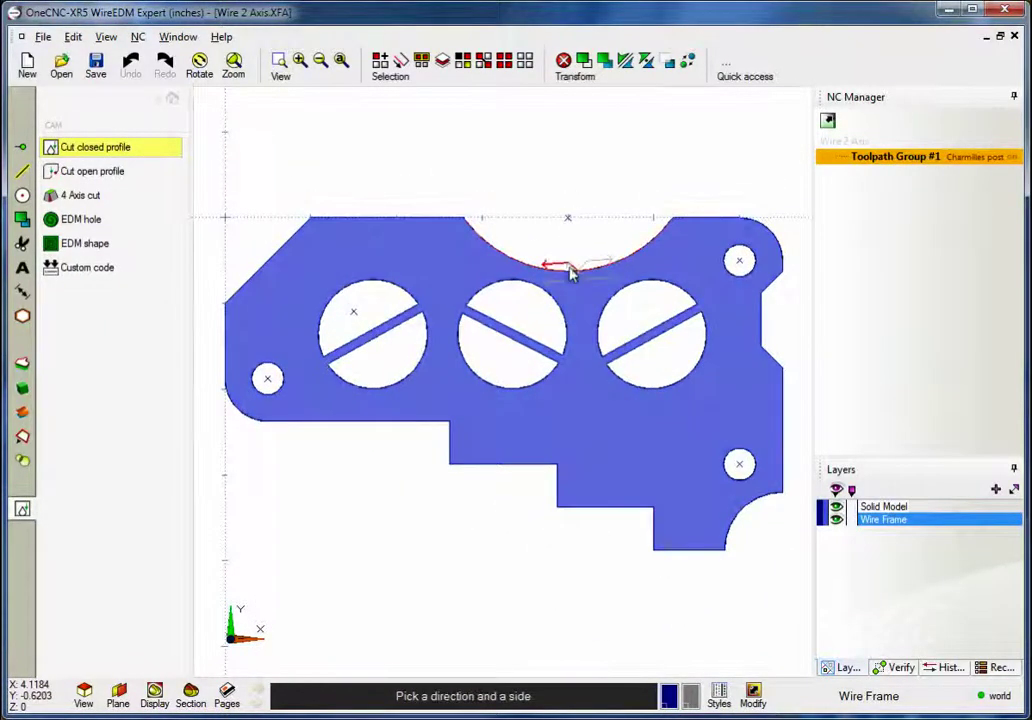
{"action": "left_click", "coordinate": [563, 270]}
{"action": "key", "text": "]"}
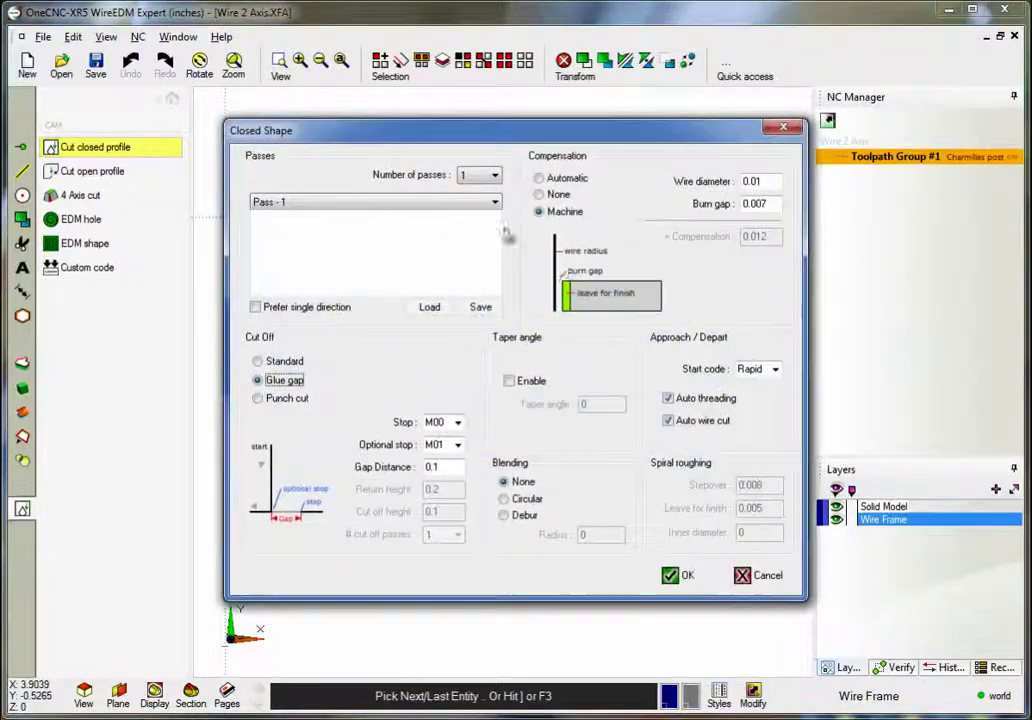
- Set the closed shape to 3 passes, prefer a single direction and use the Glue gap cut-off
{"action": "left_click_drag", "start_coordinate": [424, 141], "coordinate": [399, 115]}
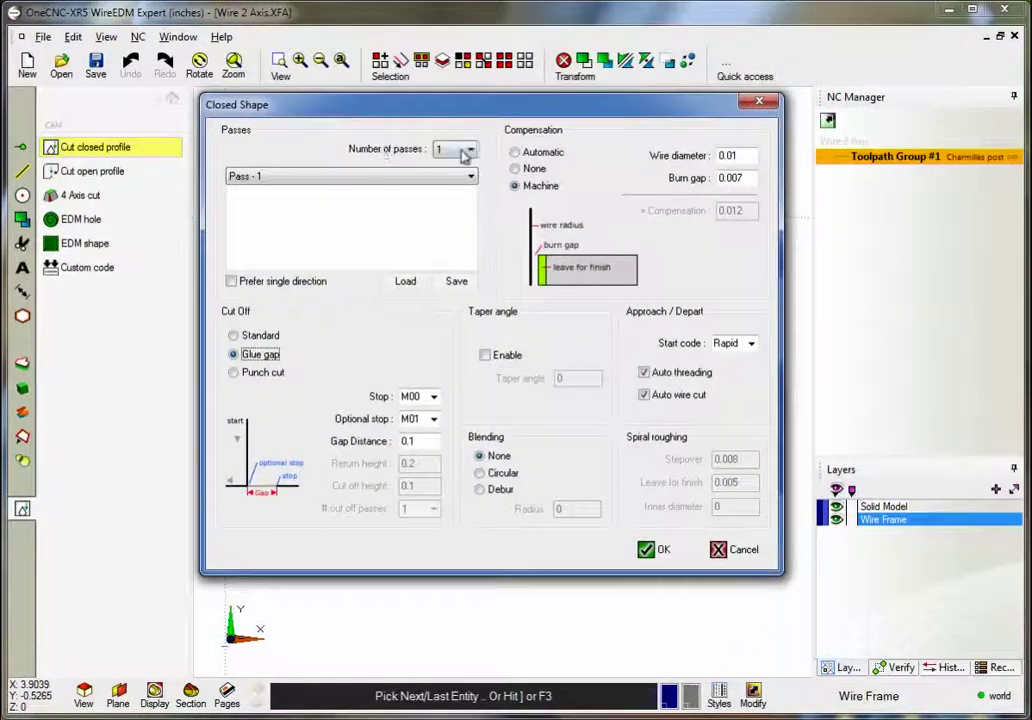
{"action": "left_click", "coordinate": [453, 186]}
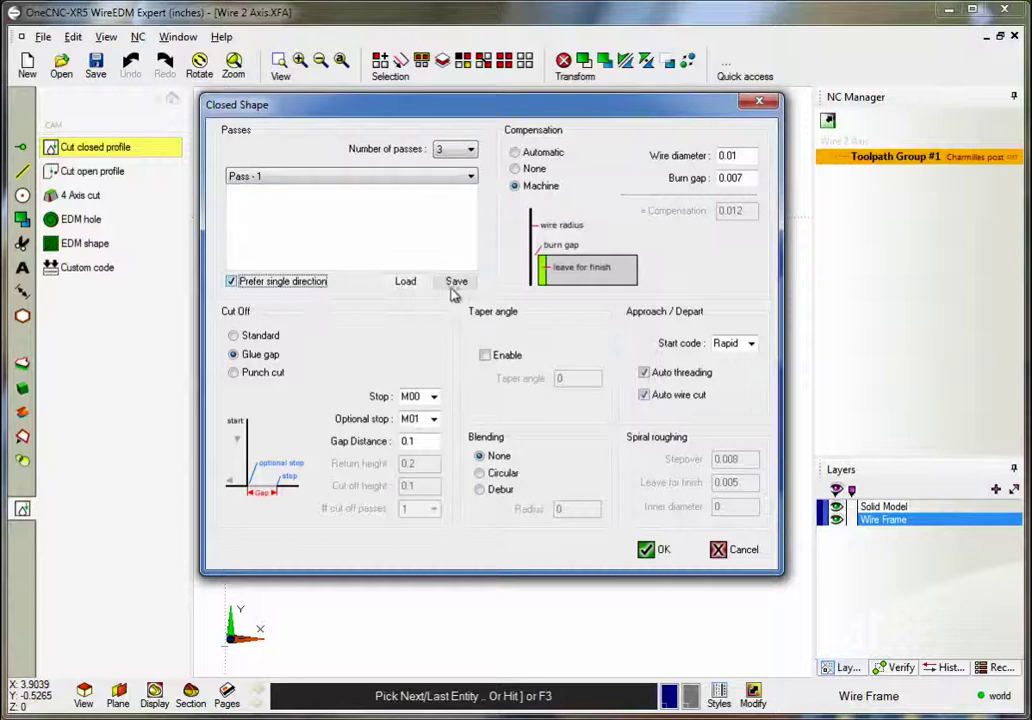
{"action": "left_click", "coordinate": [236, 338]}
{"action": "left_click", "coordinate": [236, 356]}
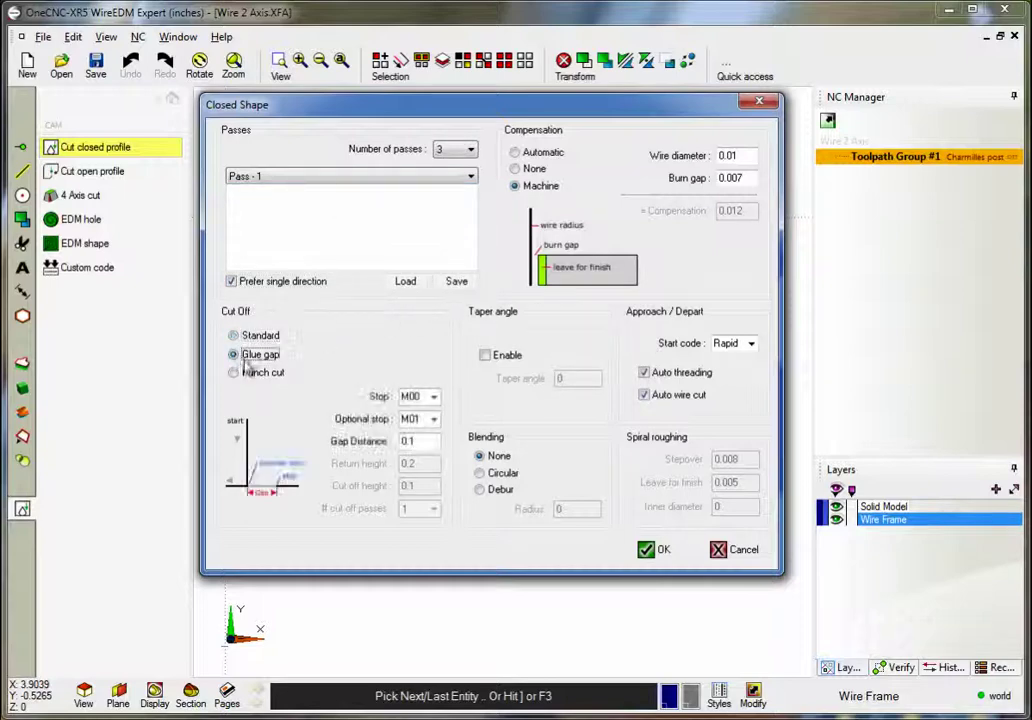
{"action": "left_click", "coordinate": [235, 373]}
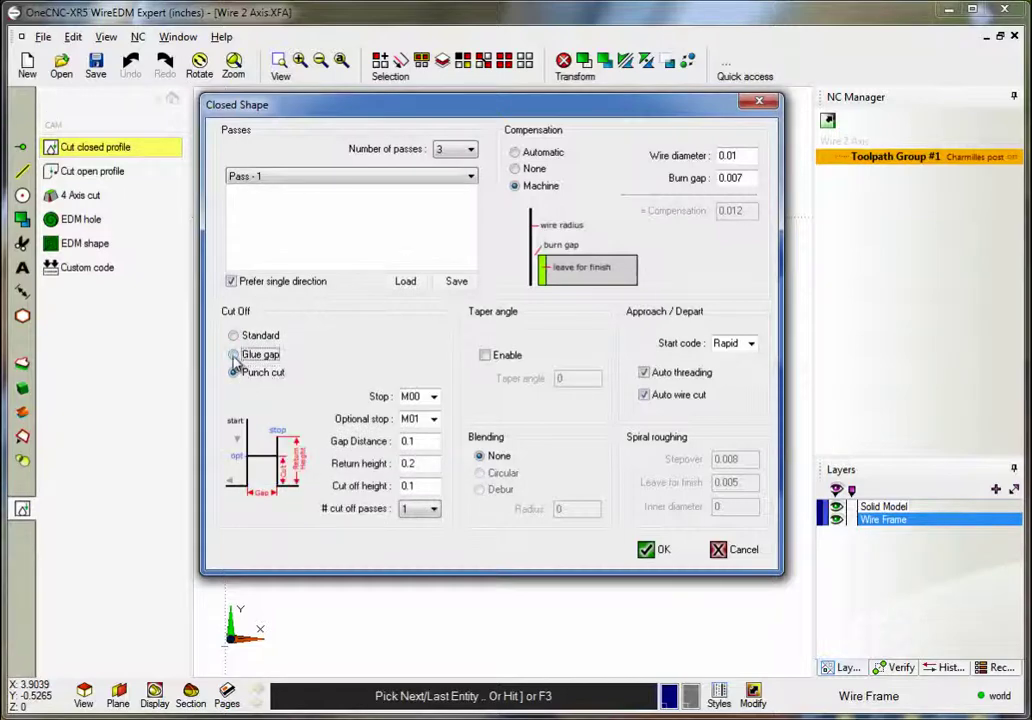
{"action": "left_click", "coordinate": [235, 357]}
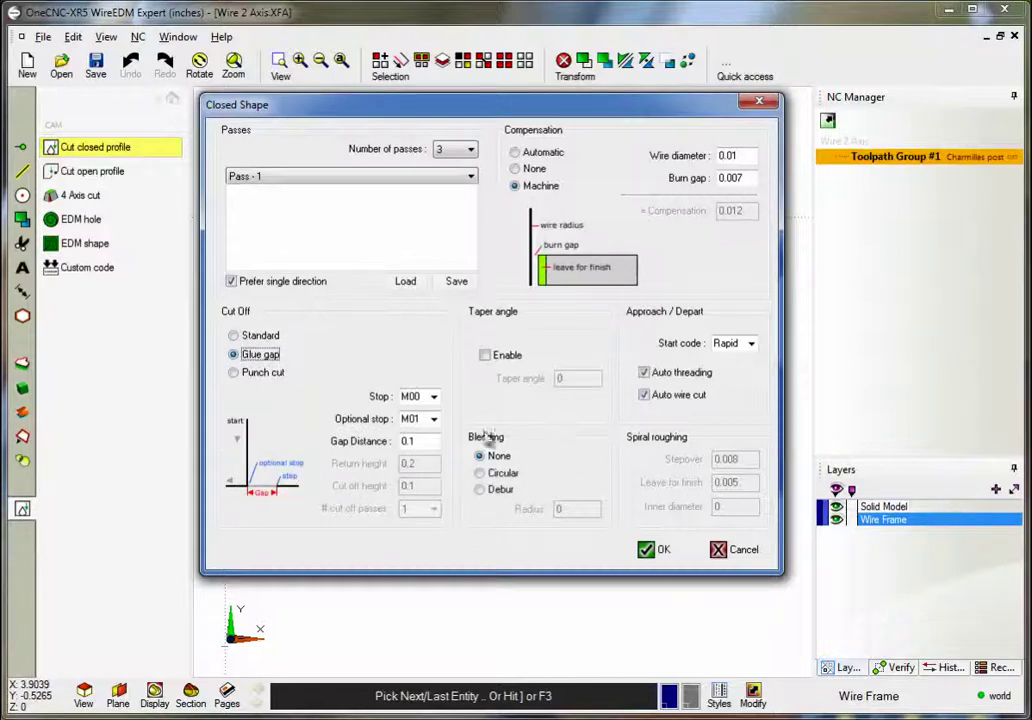
- Apply Circular blending with a 0.05 radius and a Rapid start code, and create the outer contour's toolpath
{"action": "left_click", "coordinate": [481, 474]}
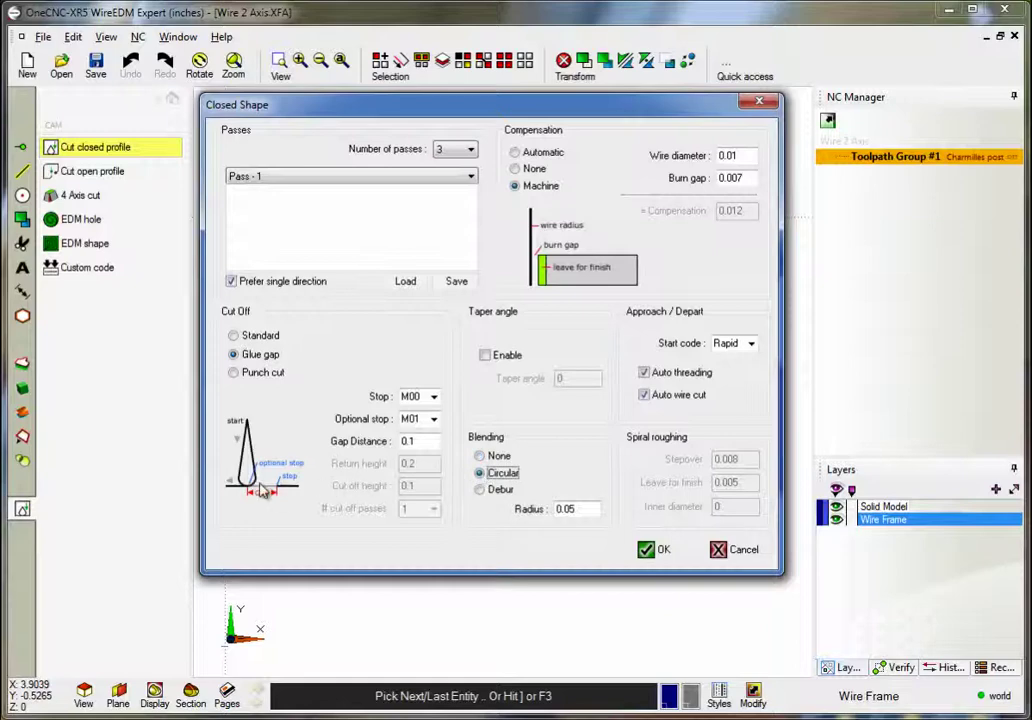
{"action": "left_click", "coordinate": [480, 490]}
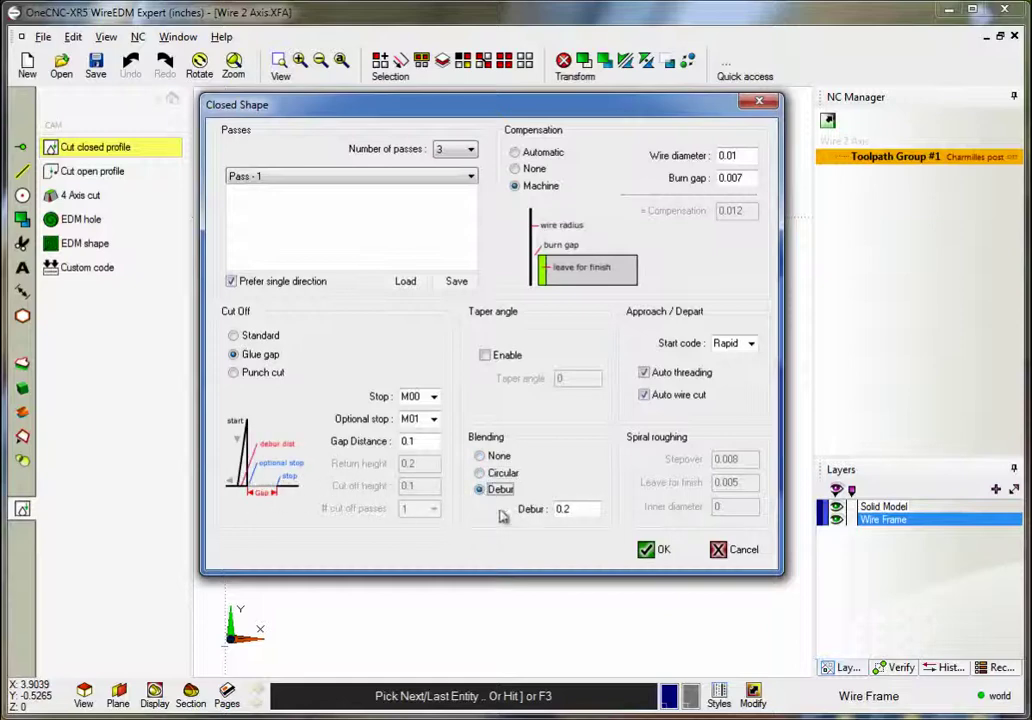
{"action": "left_click", "coordinate": [481, 474]}
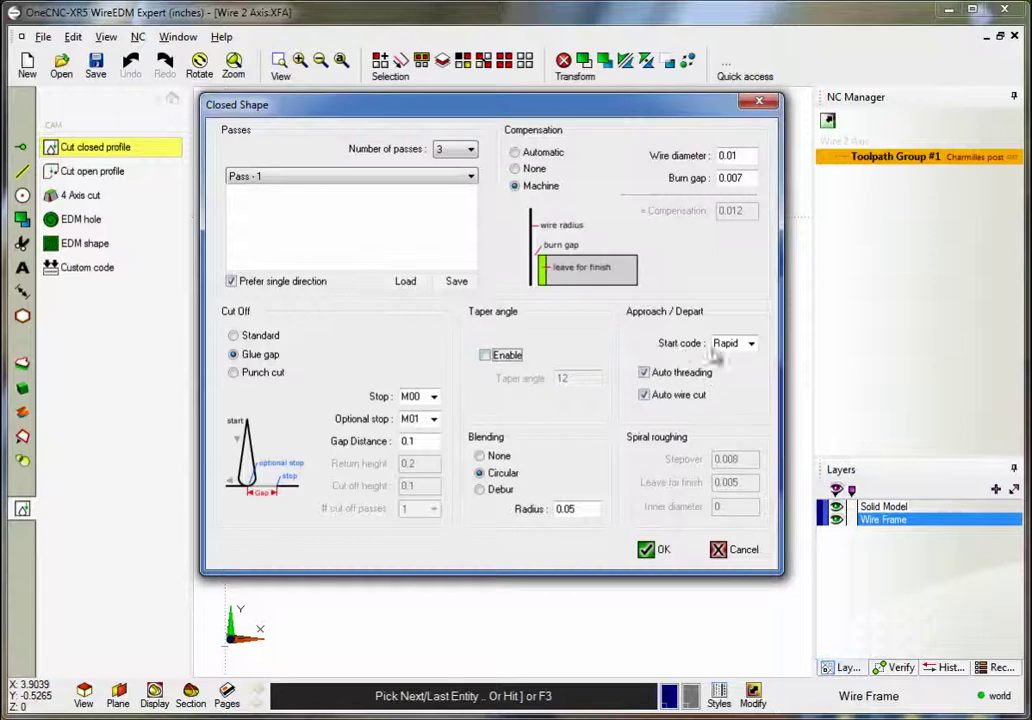
{"action": "left_click", "coordinate": [750, 346]}
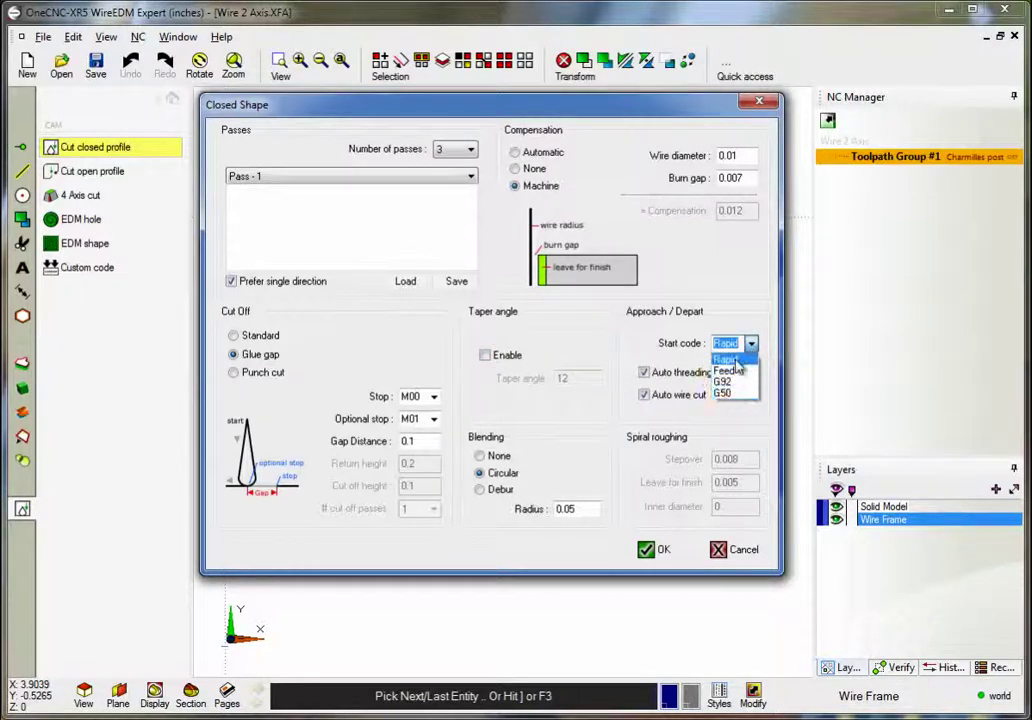
{"action": "left_click", "coordinate": [734, 360]}
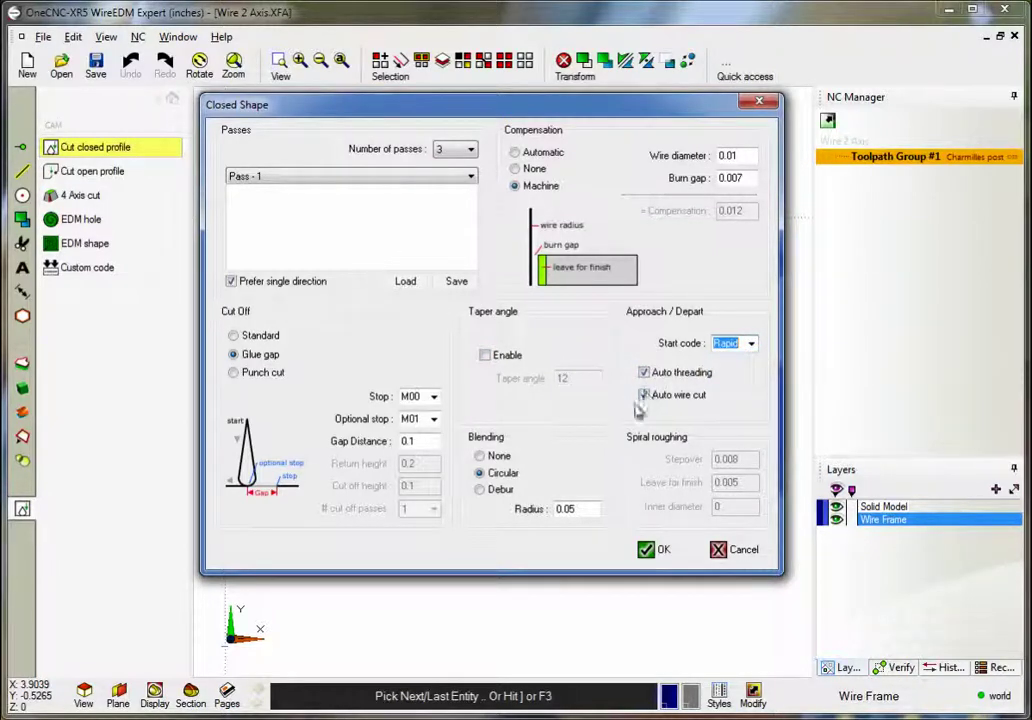
{"action": "left_click", "coordinate": [648, 550]}
{"action": "left_click", "coordinate": [172, 101]}
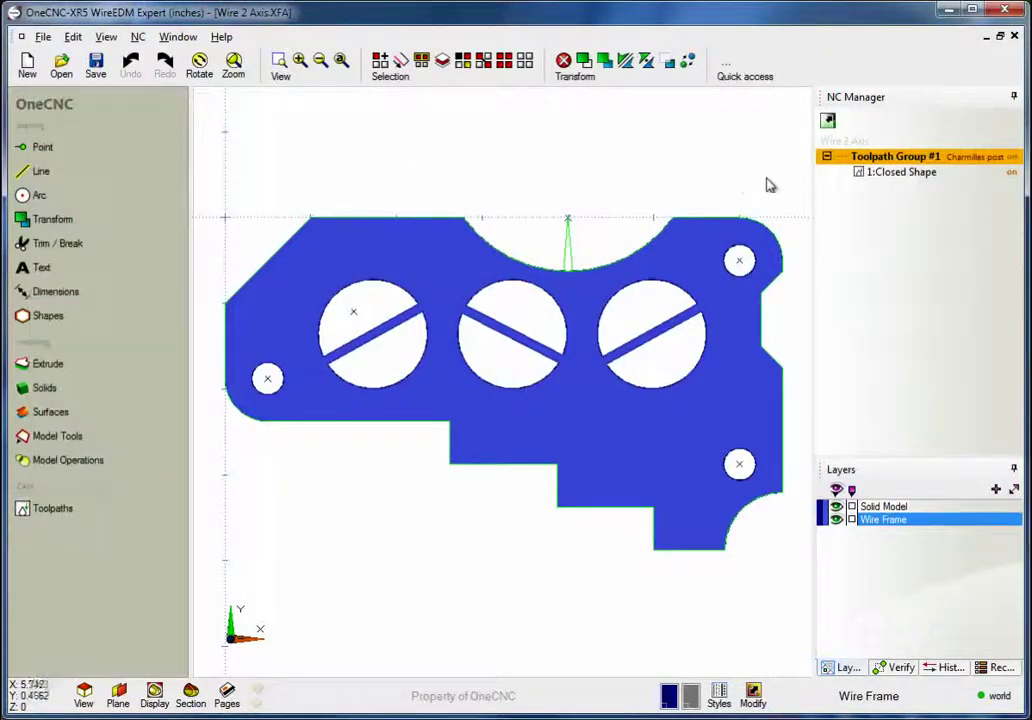
- Preview the toolpath group's wire cut, viewing it from several angles, and close the preview
{"action": "right_click", "coordinate": [893, 160]}
{"action": "left_click", "coordinate": [927, 250]}
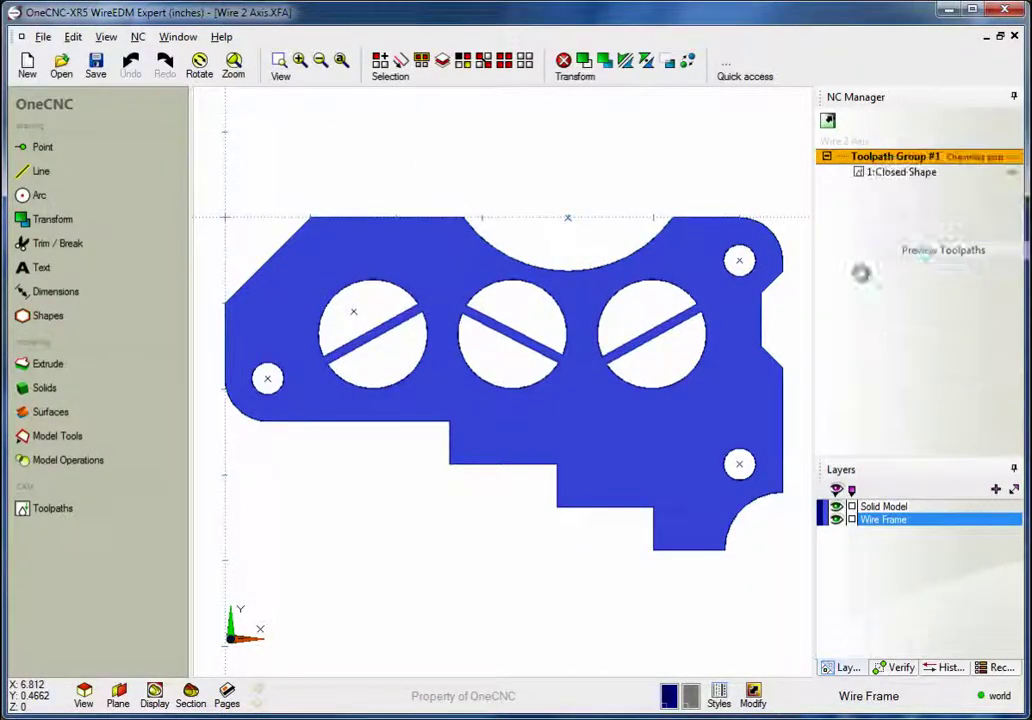
{"action": "middle_click_drag", "start_coordinate": [606, 389], "coordinate": [649, 330]}
{"action": "left_click_drag", "start_coordinate": [650, 330], "coordinate": [484, 433]}
{"action": "left_click", "coordinate": [1004, 11]}
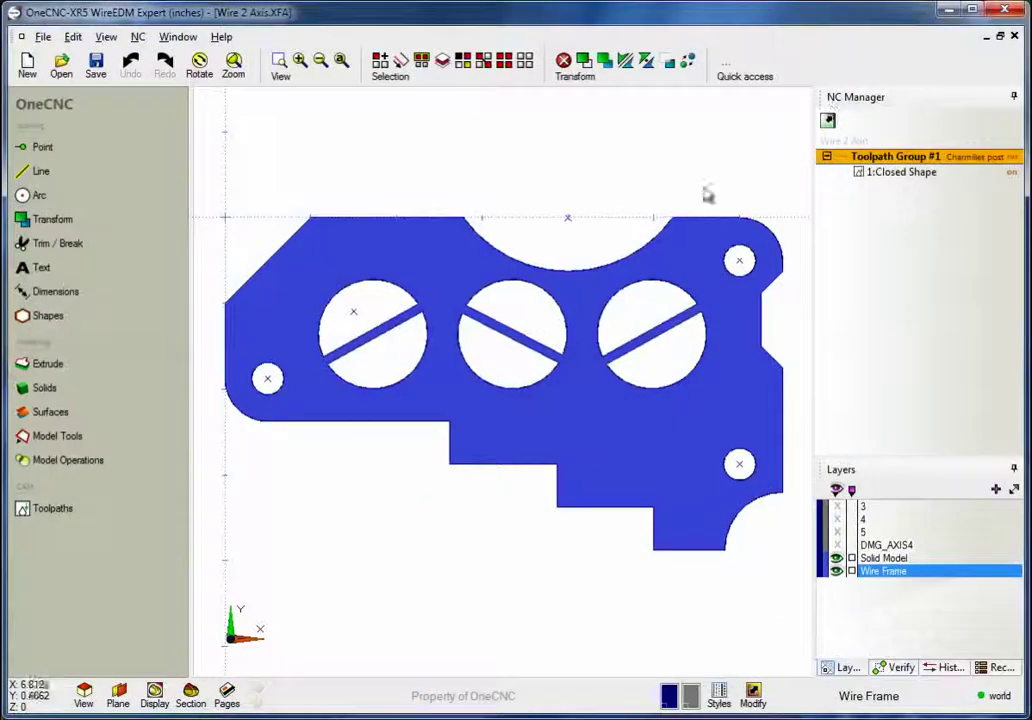
- Pick the upper half-circle cutout nearest the chamfered corner for a closed-profile cut, starting from its inner point and setting direction and side
{"action": "middle_click_drag", "start_coordinate": [502, 356], "coordinate": [436, 262]}
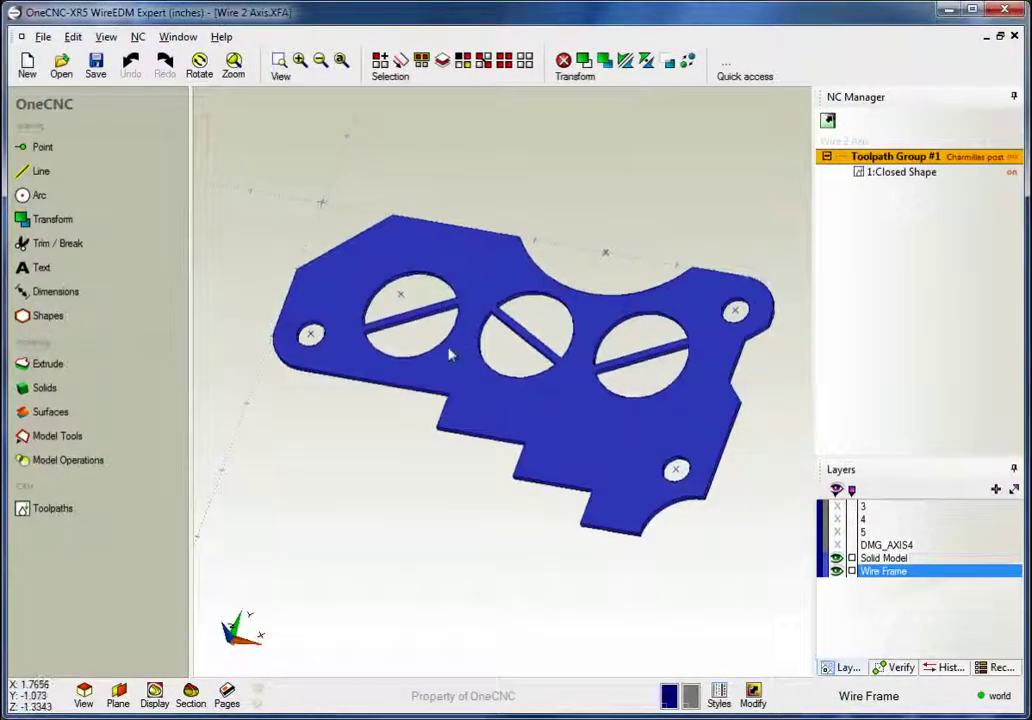
{"action": "scroll", "coordinate": [449, 352], "scroll_direction": "up", "scroll_amount": 5}
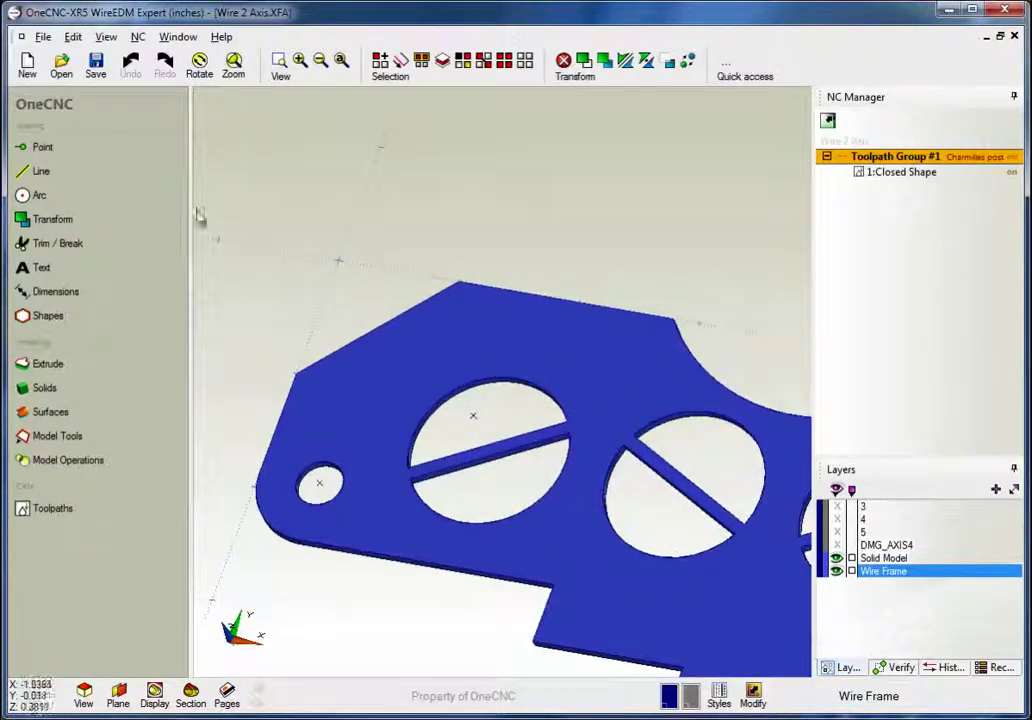
{"action": "left_click", "coordinate": [40, 510]}
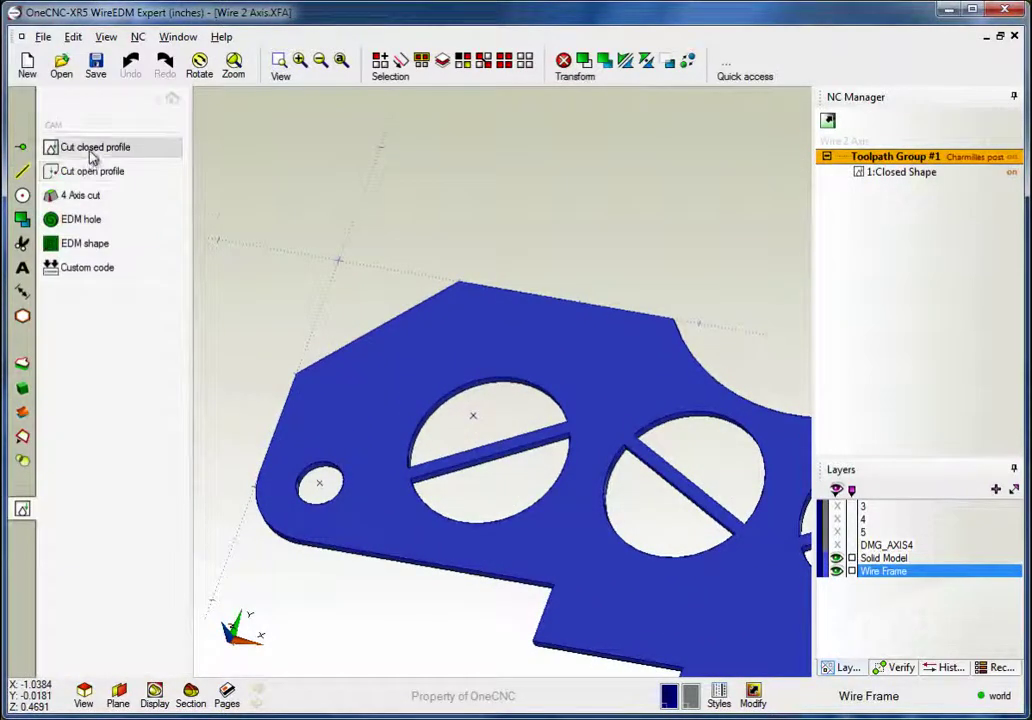
{"action": "left_click", "coordinate": [95, 147]}
{"action": "left_click", "coordinate": [473, 415]}
{"action": "left_click", "coordinate": [487, 384]}
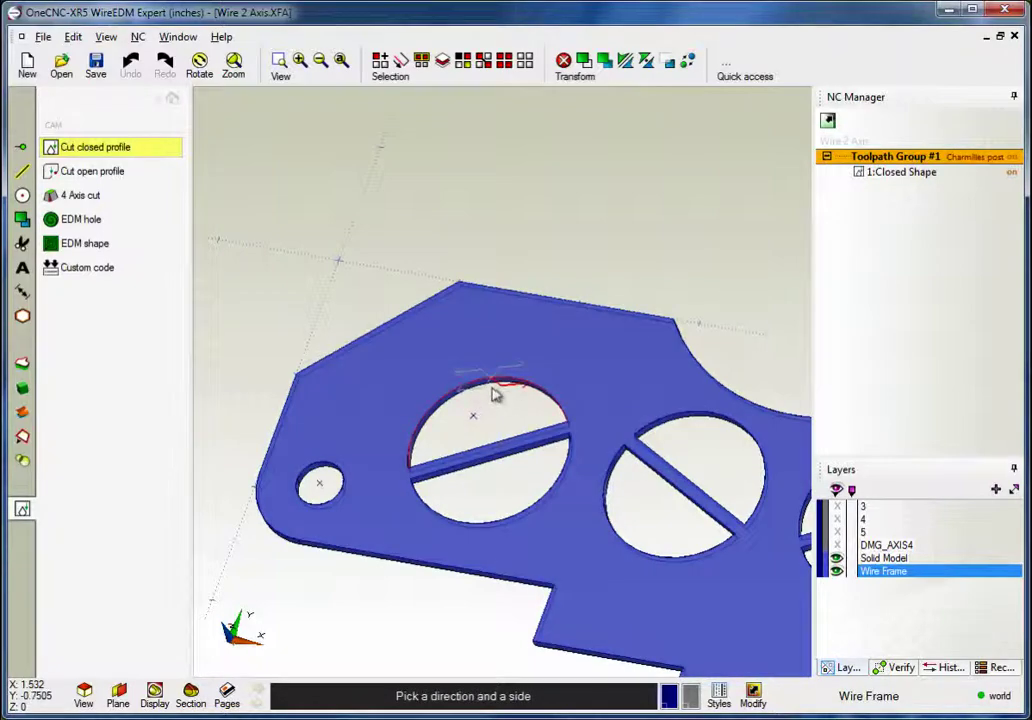
{"action": "left_click", "coordinate": [477, 390]}
{"action": "left_click", "coordinate": [477, 391]}
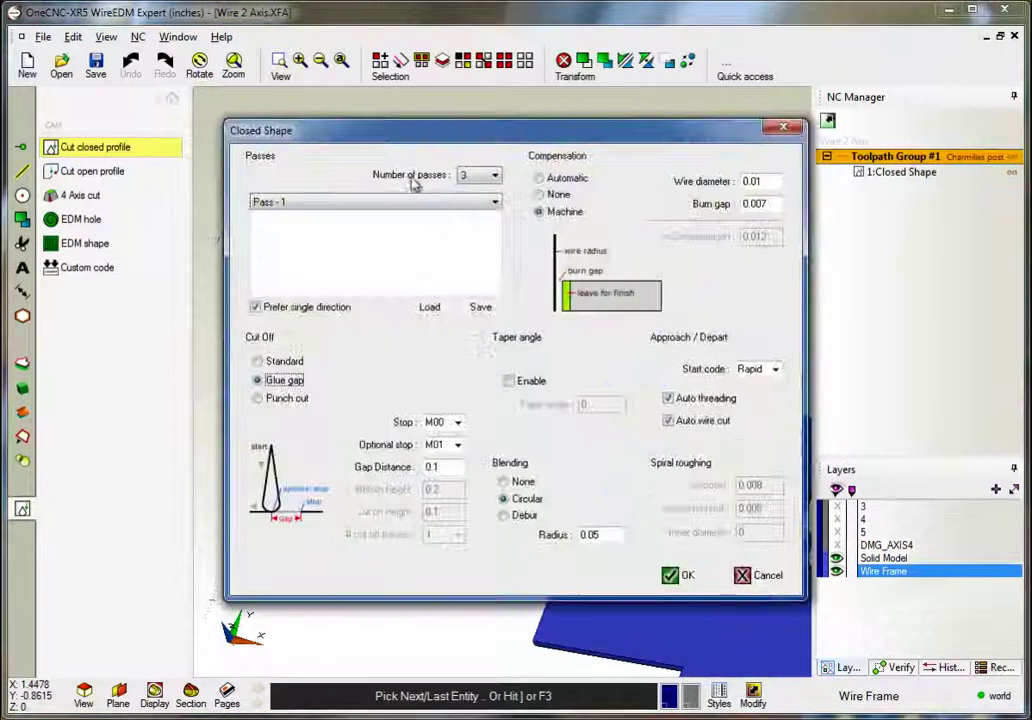
- Change the number of passes for the half-circle cutout and create its tapered closed-shape toolpath
{"action": "left_click_drag", "start_coordinate": [380, 131], "coordinate": [352, 101]}
{"action": "left_click", "coordinate": [440, 148]}
{"action": "left_click", "coordinate": [437, 173]}
{"action": "left_click", "coordinate": [642, 545]}
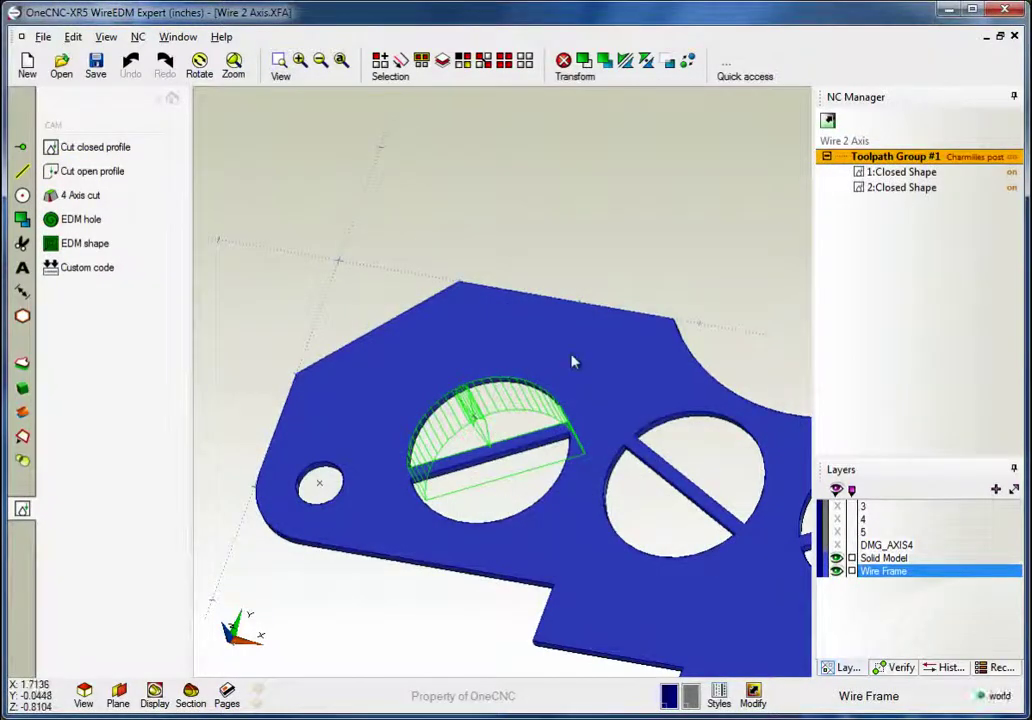
- Create a one-pass EDM hole toolpath with 0.008 spiral stepover on the small hole beside the plate's concave corner
{"action": "middle_click_drag", "start_coordinate": [688, 446], "coordinate": [331, 175]}
{"action": "scroll", "coordinate": [536, 364], "scroll_direction": "up", "scroll_amount": 1}
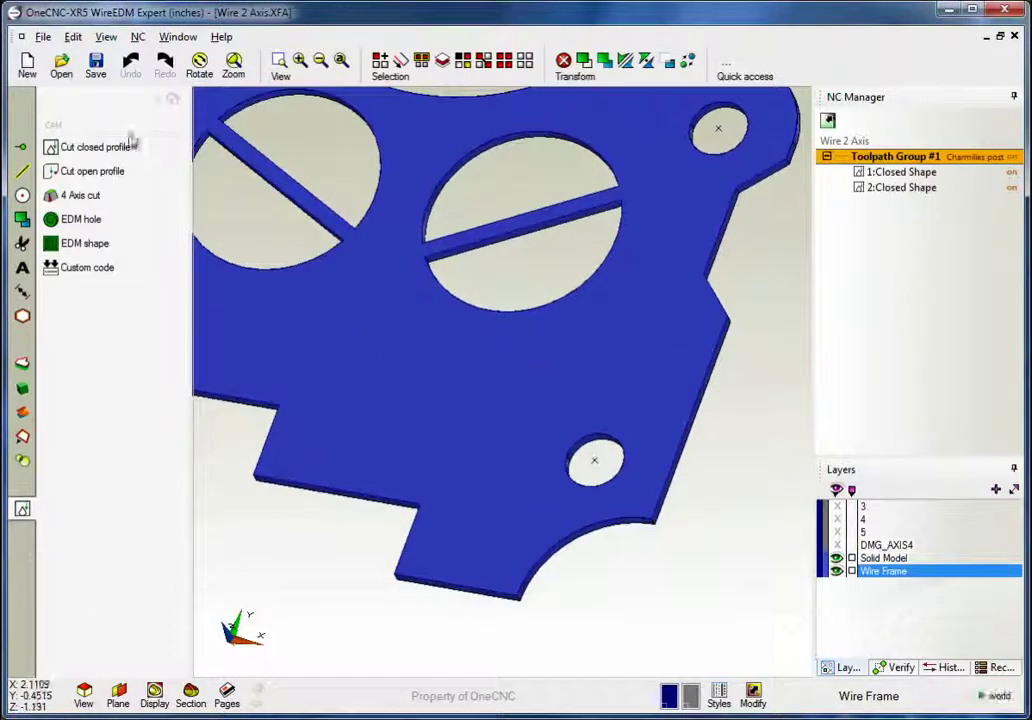
{"action": "left_click", "coordinate": [100, 219]}
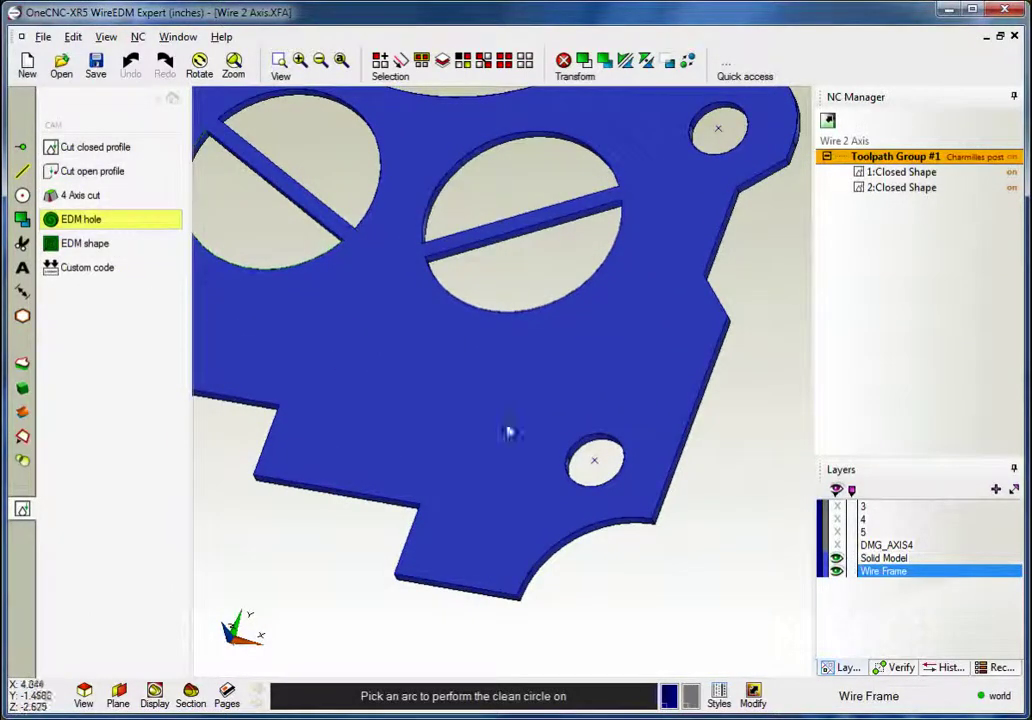
{"action": "left_click", "coordinate": [555, 441]}
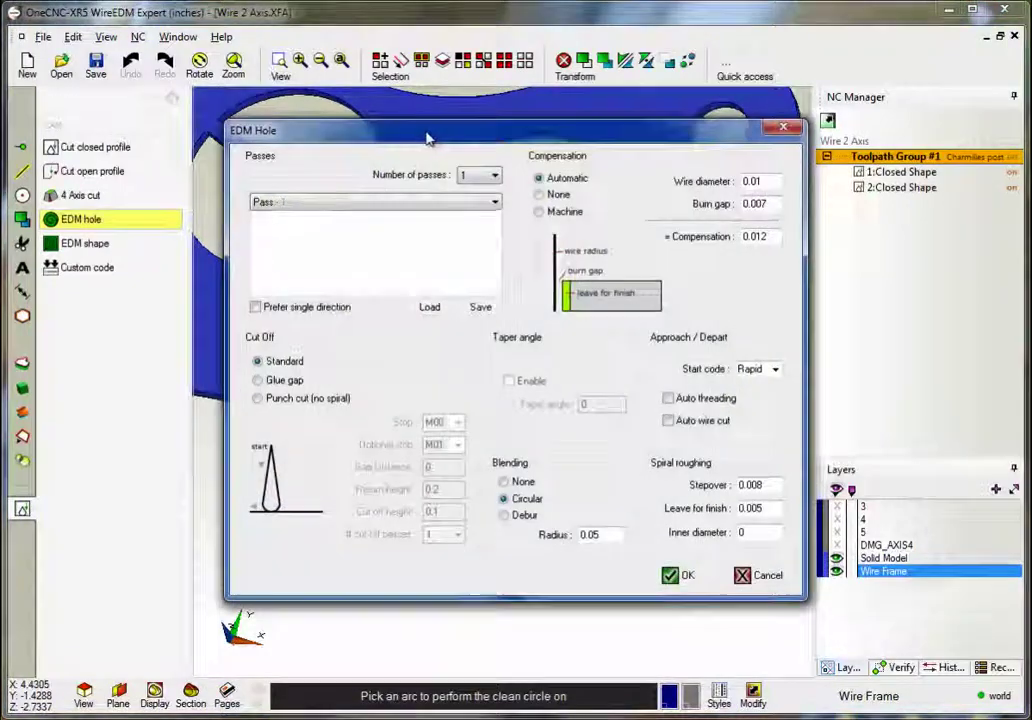
{"action": "left_click_drag", "start_coordinate": [430, 148], "coordinate": [400, 104]}
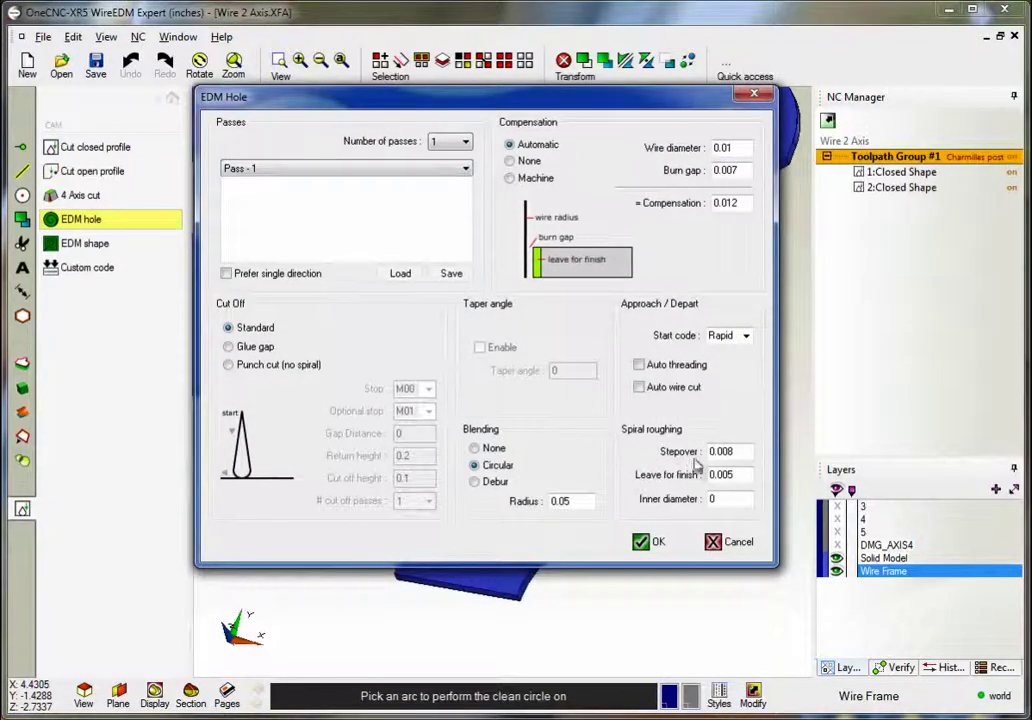
{"action": "left_click", "coordinate": [643, 545]}
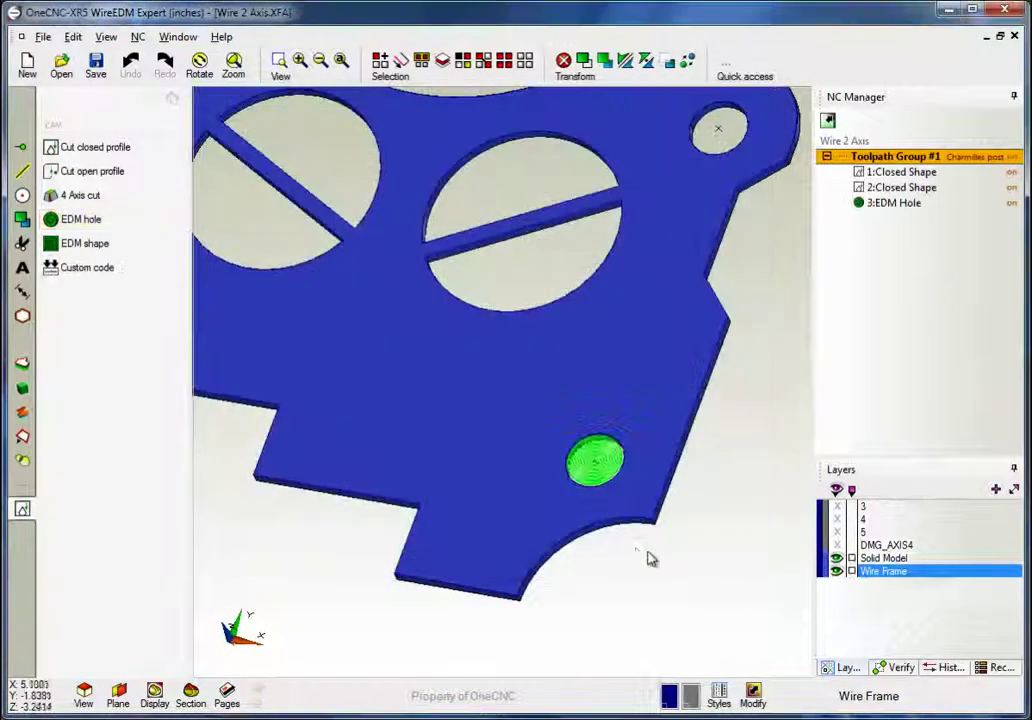
- Open NC processing for Toolpath Group #1 and choose the Sodick post
{"action": "scroll", "coordinate": [596, 472], "scroll_direction": "up", "scroll_amount": 5}
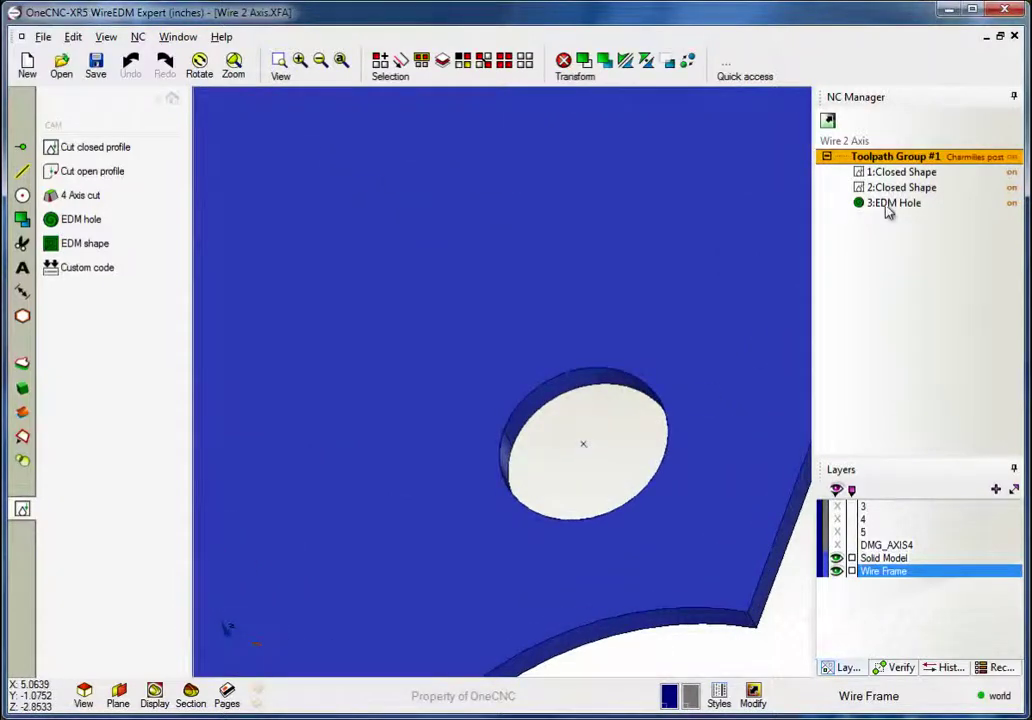
{"action": "left_click", "coordinate": [886, 208]}
{"action": "right_click", "coordinate": [910, 160]}
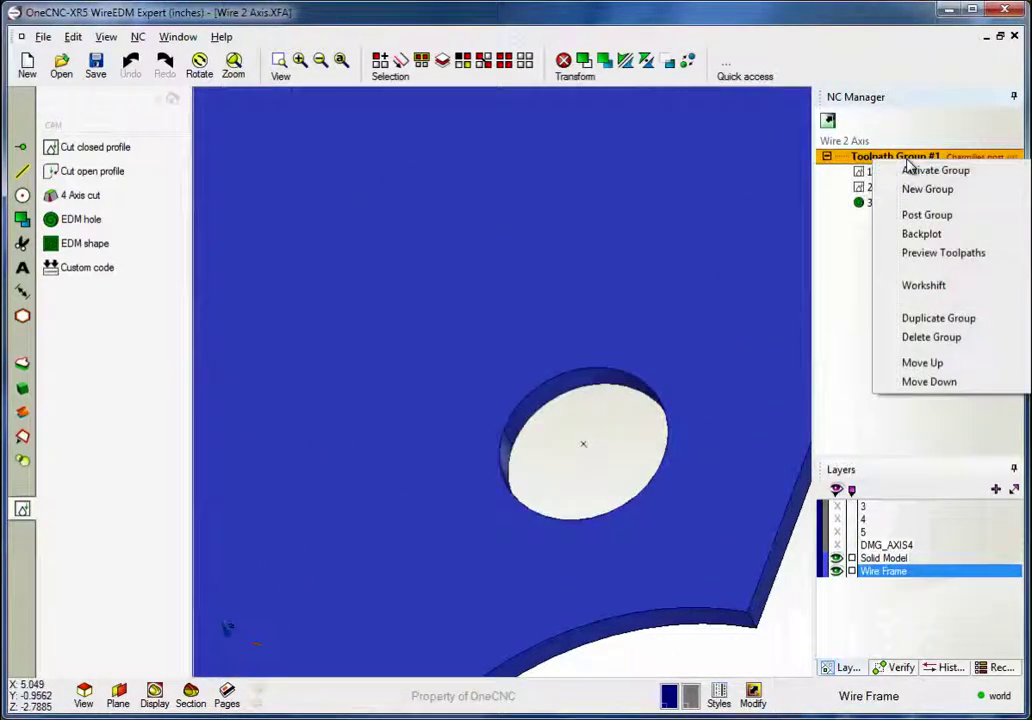
{"action": "left_click", "coordinate": [926, 216]}
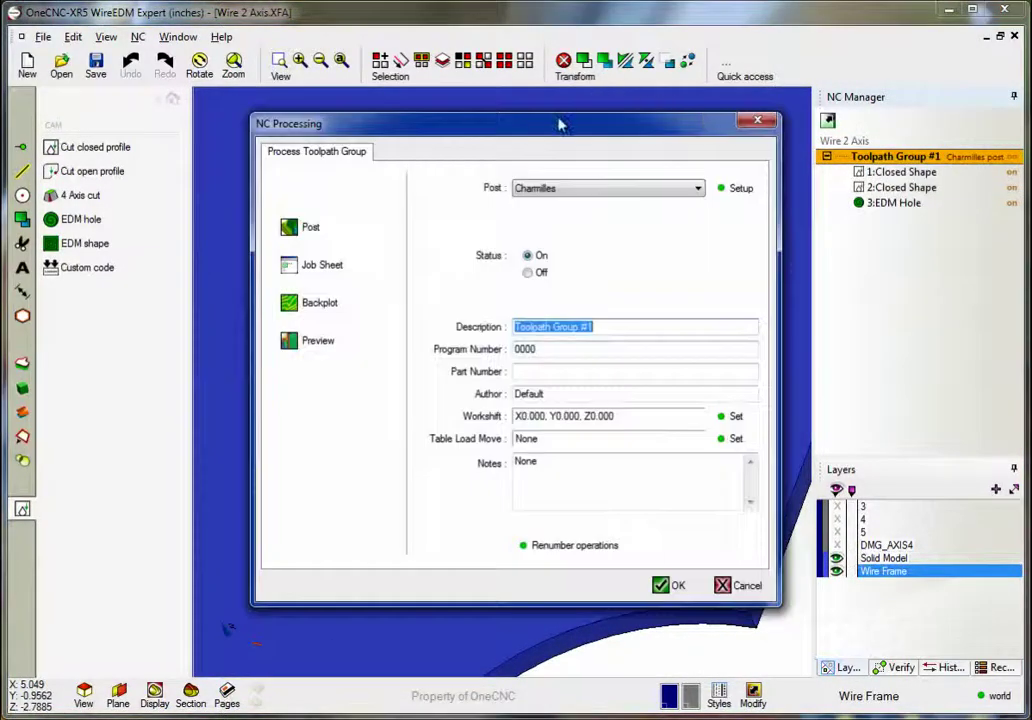
{"action": "left_click_drag", "start_coordinate": [559, 124], "coordinate": [504, 100]}
{"action": "left_click", "coordinate": [528, 165]}
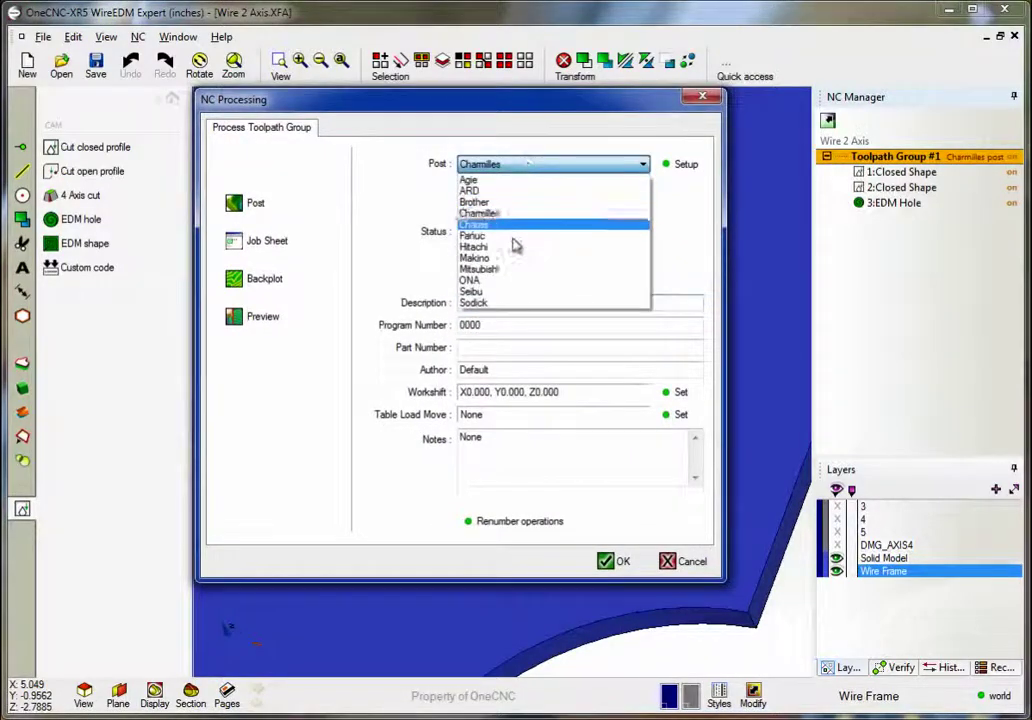
{"action": "left_click", "coordinate": [518, 302]}
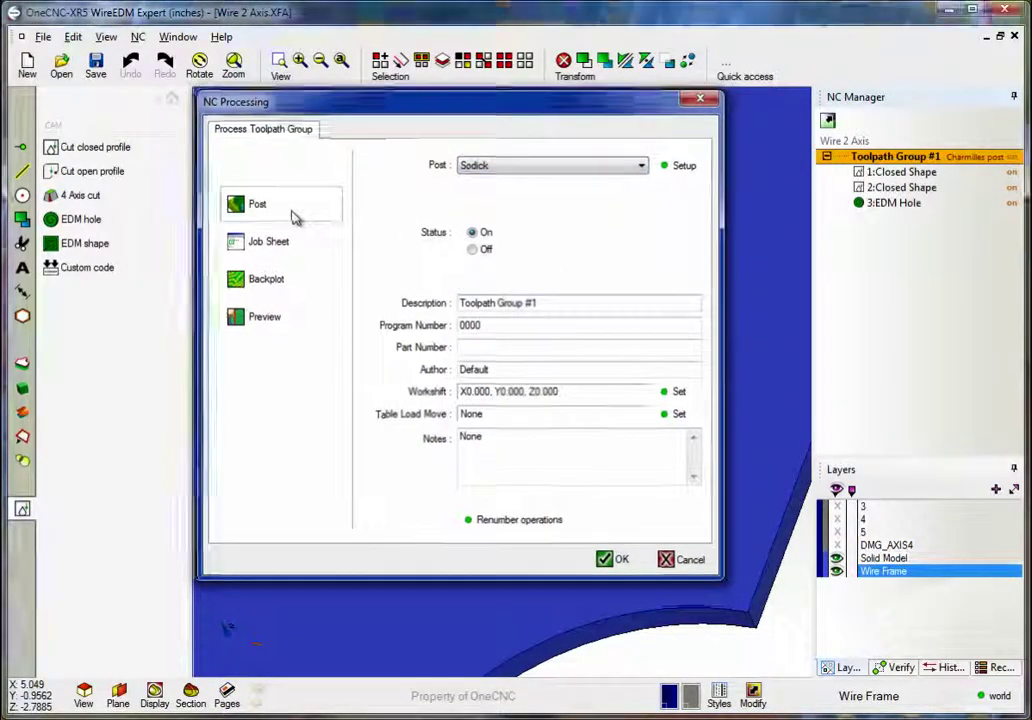
- Post the group with the Sodick post to Wire 2 Axis.NC, replacing the existing file, and look through the generated code
{"action": "left_click", "coordinate": [295, 218]}
{"action": "left_click", "coordinate": [716, 500]}
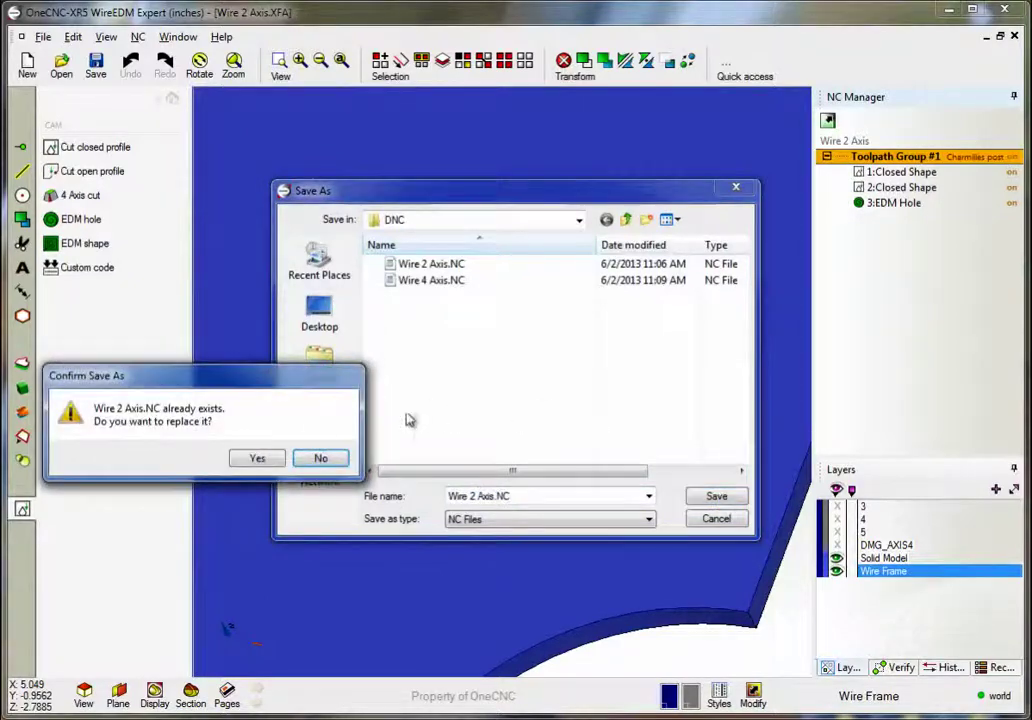
{"action": "left_click", "coordinate": [259, 459]}
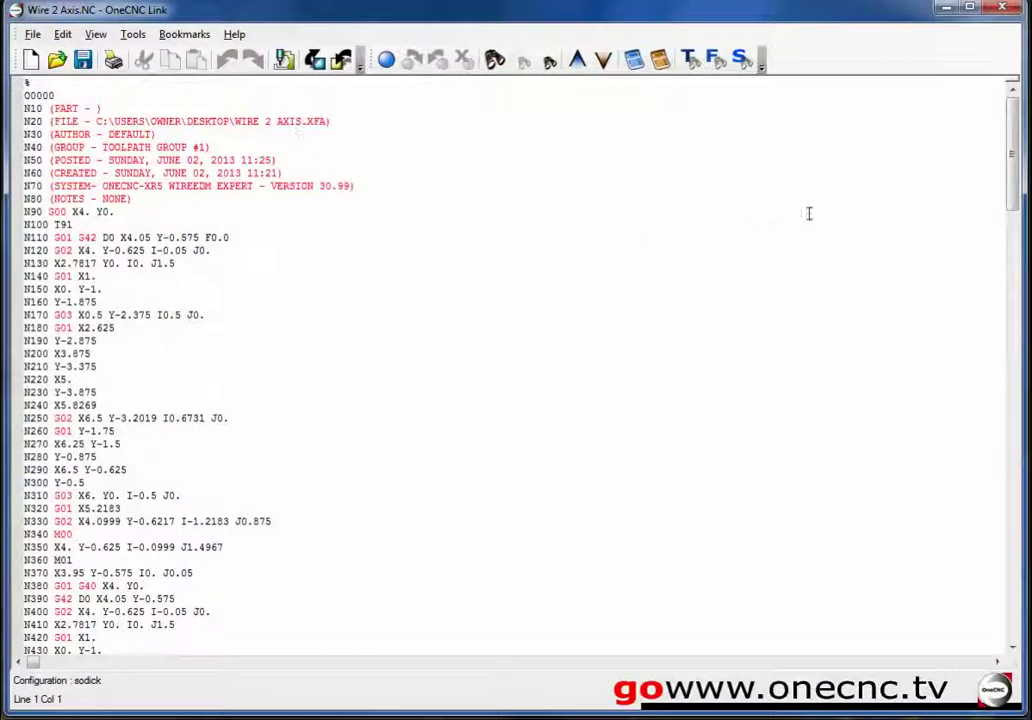
{"action": "left_click_drag", "start_coordinate": [1010, 172], "coordinate": [1018, 263]}
{"action": "left_click", "coordinate": [1003, 8]}
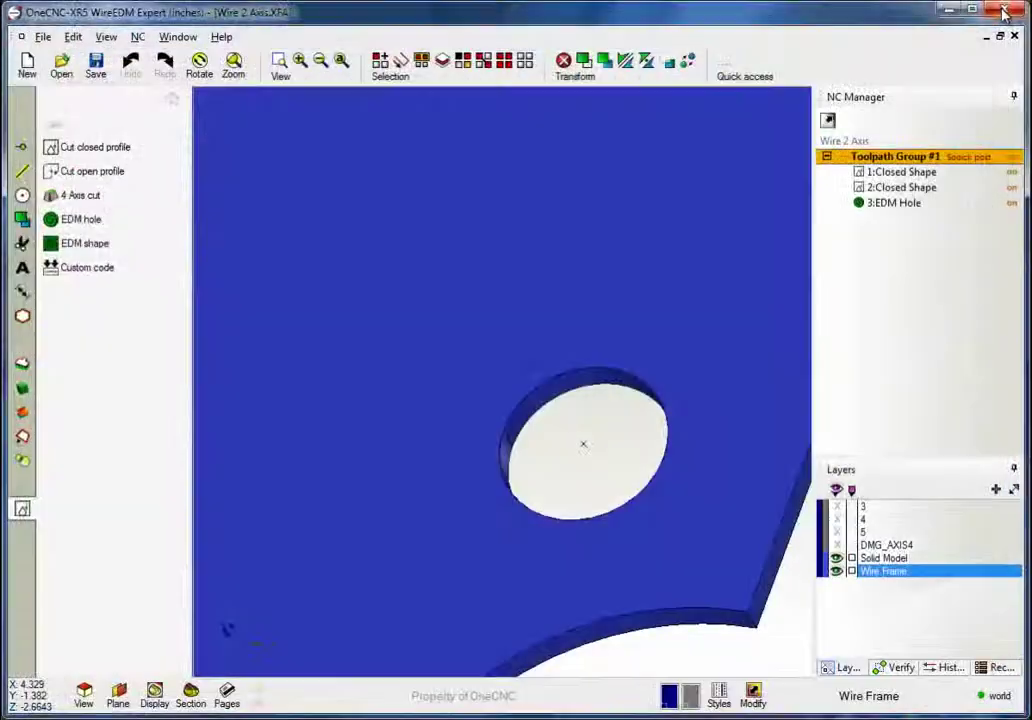
- Post Toolpath Group #1 again using the Agie post, overwrite Wire 2 Axis.NC, and close the code after viewing it
{"action": "double_click", "coordinate": [938, 157]}
{"action": "left_click_drag", "start_coordinate": [642, 127], "coordinate": [578, 101]}
{"action": "left_click", "coordinate": [612, 163]}
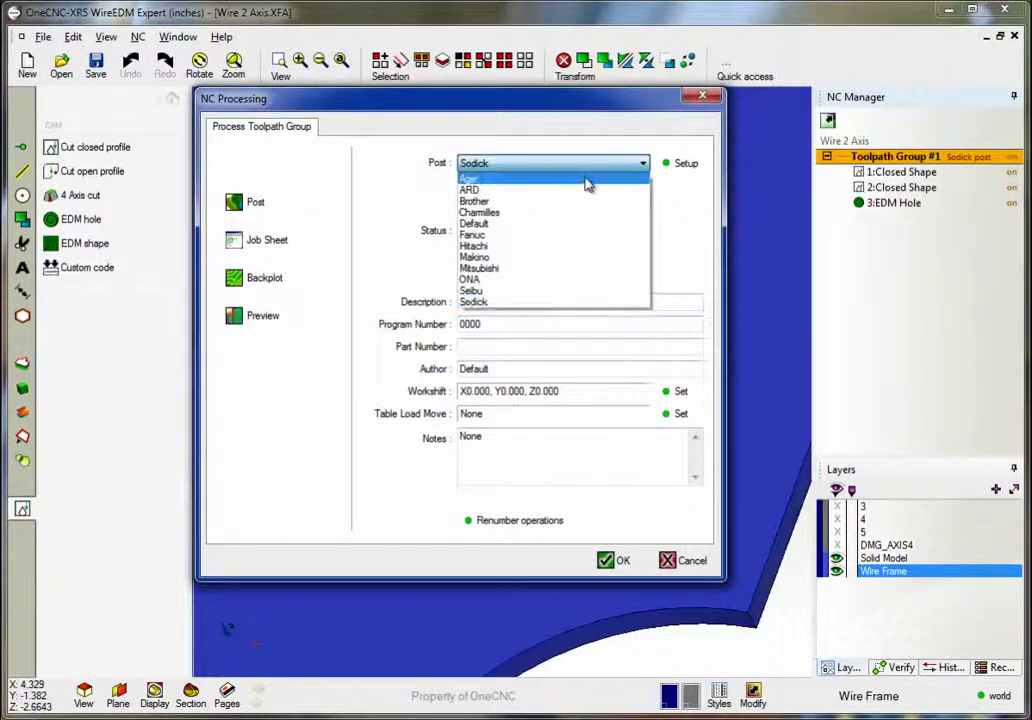
{"action": "left_click", "coordinate": [588, 175]}
{"action": "left_click", "coordinate": [257, 203]}
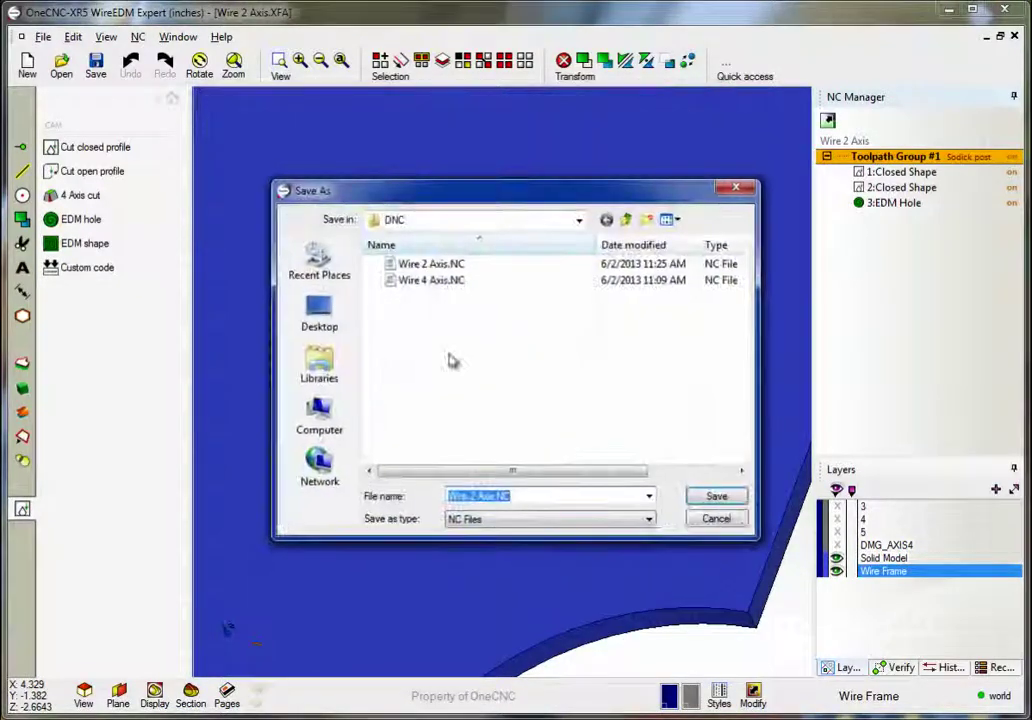
{"action": "left_click", "coordinate": [717, 496]}
{"action": "left_click", "coordinate": [266, 461]}
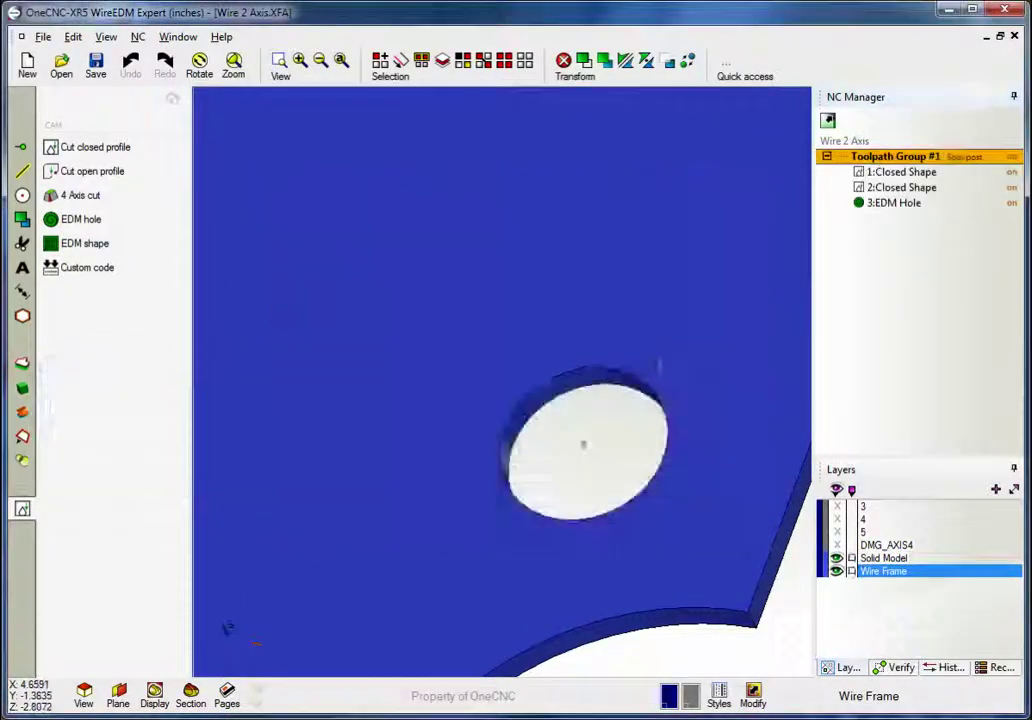
{"action": "left_click", "coordinate": [1004, 8]}
{"action": "scroll", "coordinate": [650, 300], "scroll_direction": "down", "scroll_amount": 4}
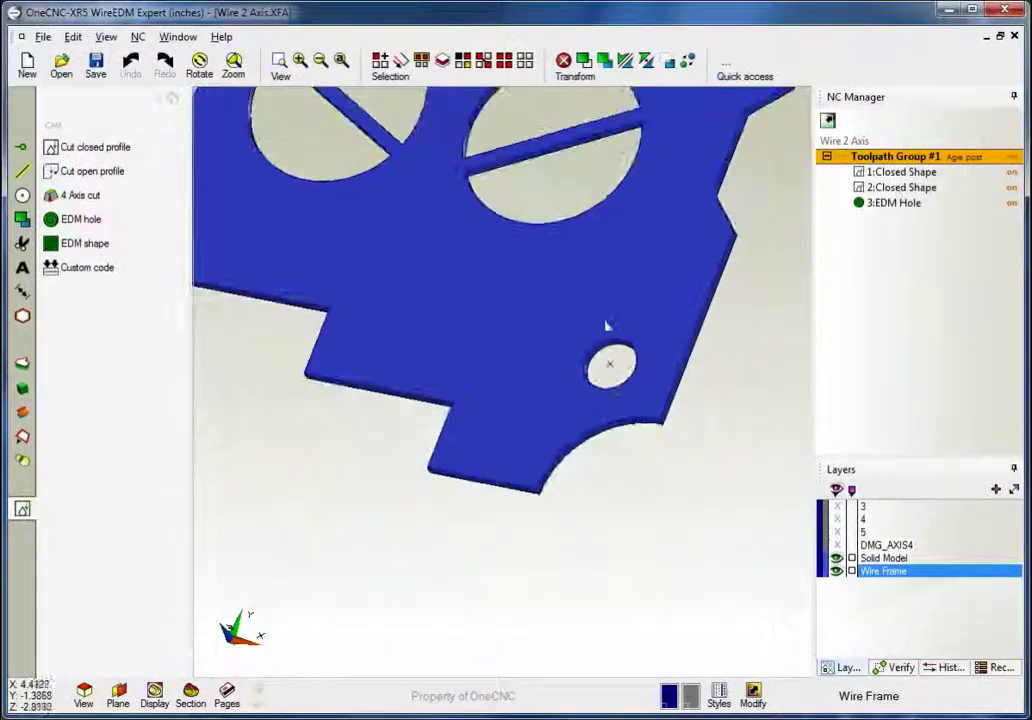
{"action": "scroll", "coordinate": [600, 322], "scroll_direction": "down", "scroll_amount": 6}
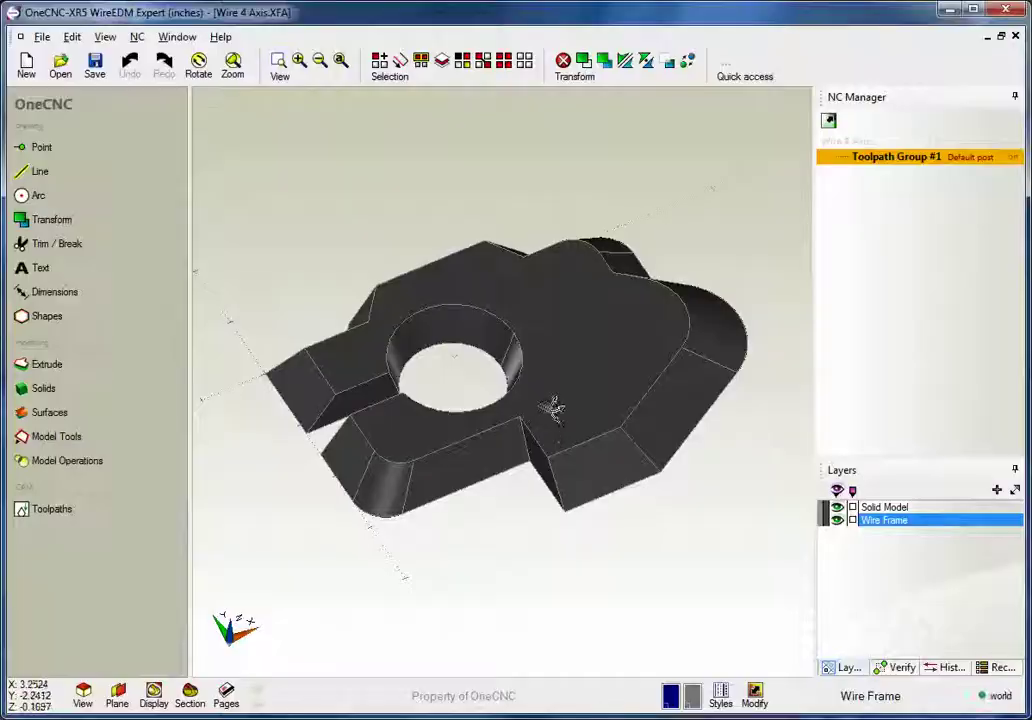
- Hide the Solid Model layer in Wire 4 Axis.XFA and bring up the toolpath commands
{"action": "middle_click_drag", "start_coordinate": [548, 415], "coordinate": [605, 298]}
{"action": "left_click", "coordinate": [837, 507]}
{"action": "left_click", "coordinate": [55, 512]}
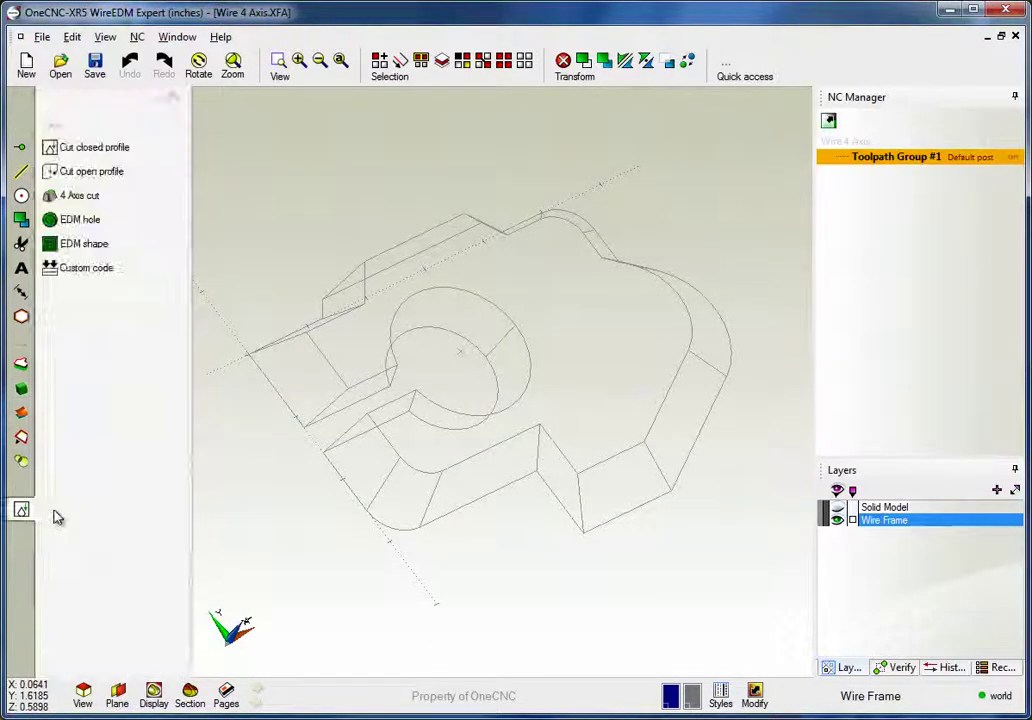
- Set up a 4 Axis cut starting at the round opening's centre point, picking the opening's profile and its cutting direction and side
{"action": "left_click", "coordinate": [105, 200]}
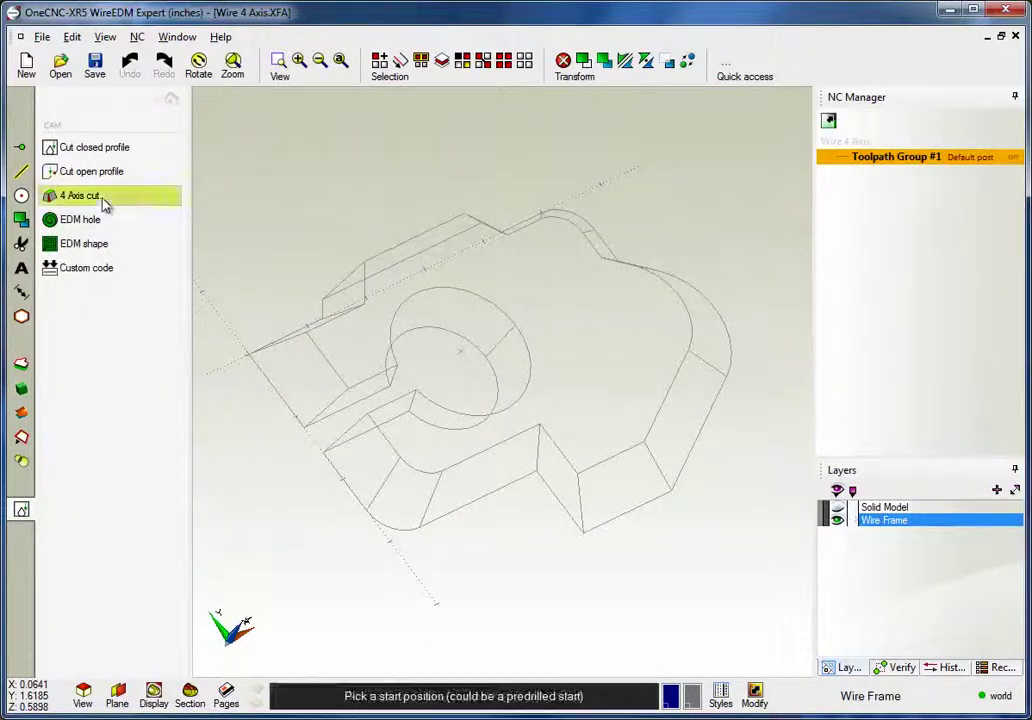
{"action": "left_click", "coordinate": [460, 352]}
{"action": "left_click", "coordinate": [436, 297]}
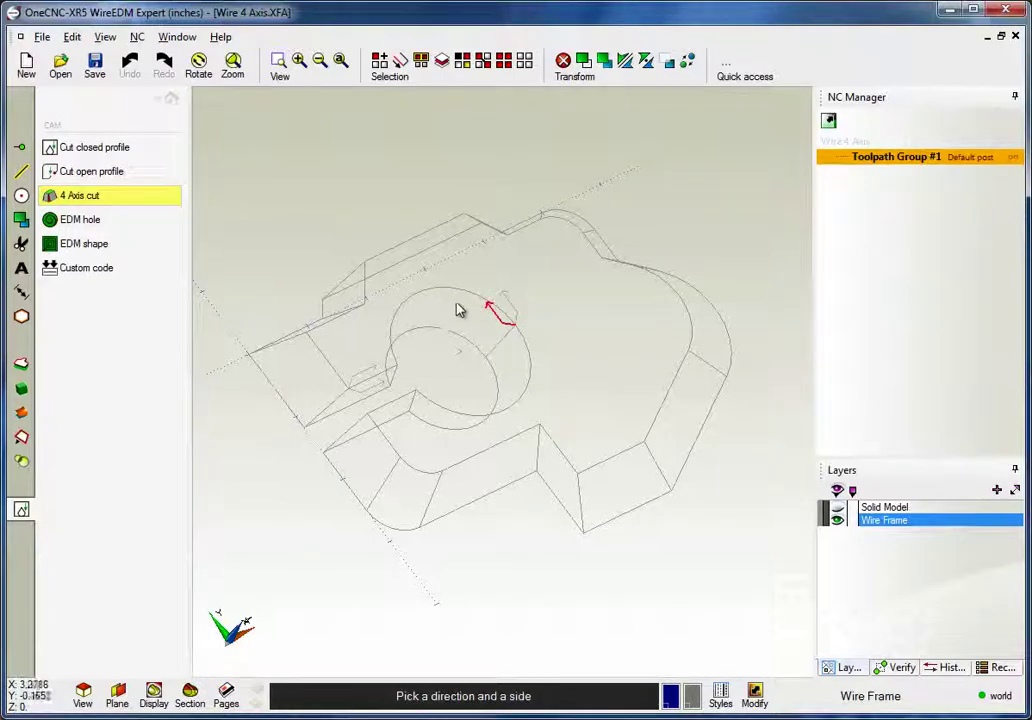
{"action": "left_click", "coordinate": [496, 316]}
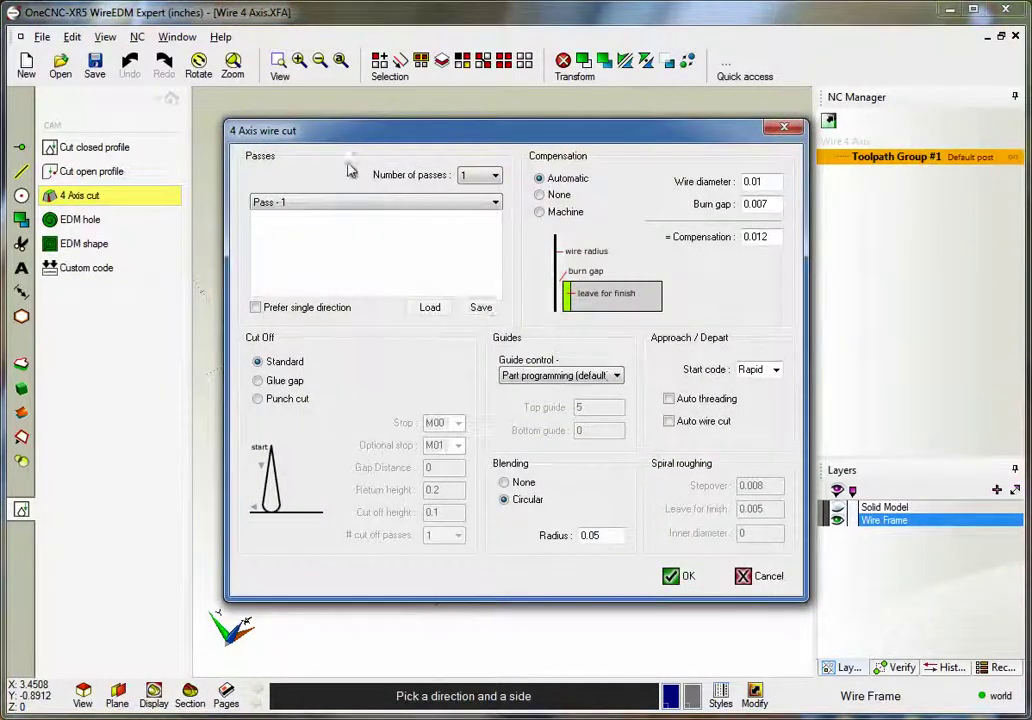
- Create the 4-axis wirecut toolpath with 3 passes, single direction preferred, Glue gap cut-off and no blending
{"action": "left_click_drag", "start_coordinate": [348, 145], "coordinate": [316, 101]}
{"action": "left_click", "coordinate": [446, 150]}
{"action": "left_click", "coordinate": [438, 196]}
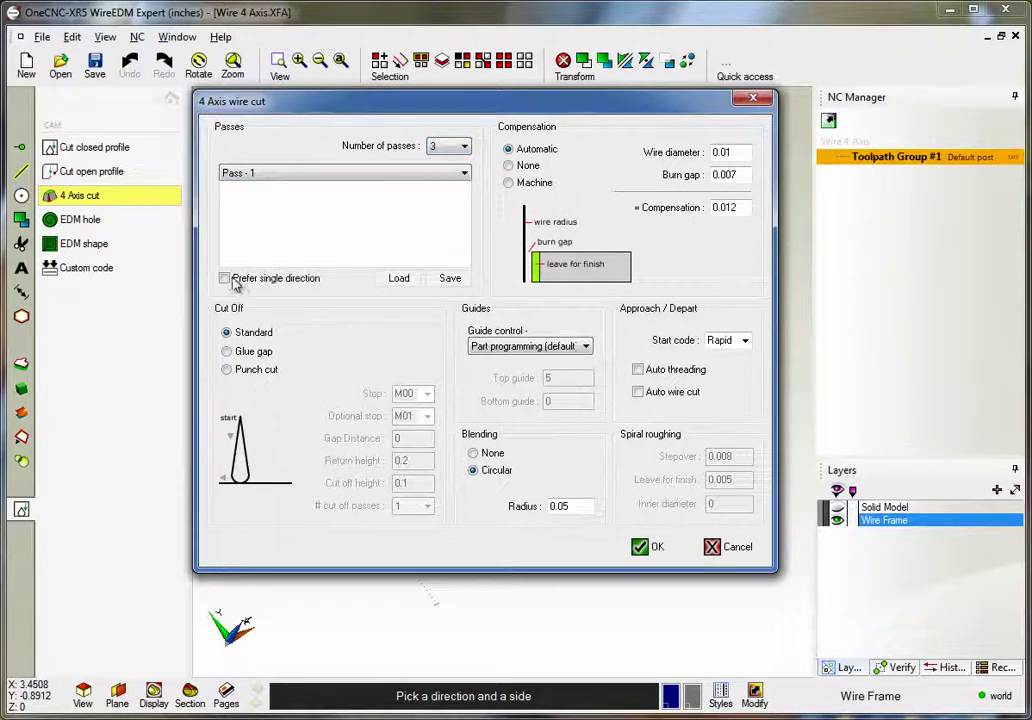
{"action": "left_click", "coordinate": [227, 352]}
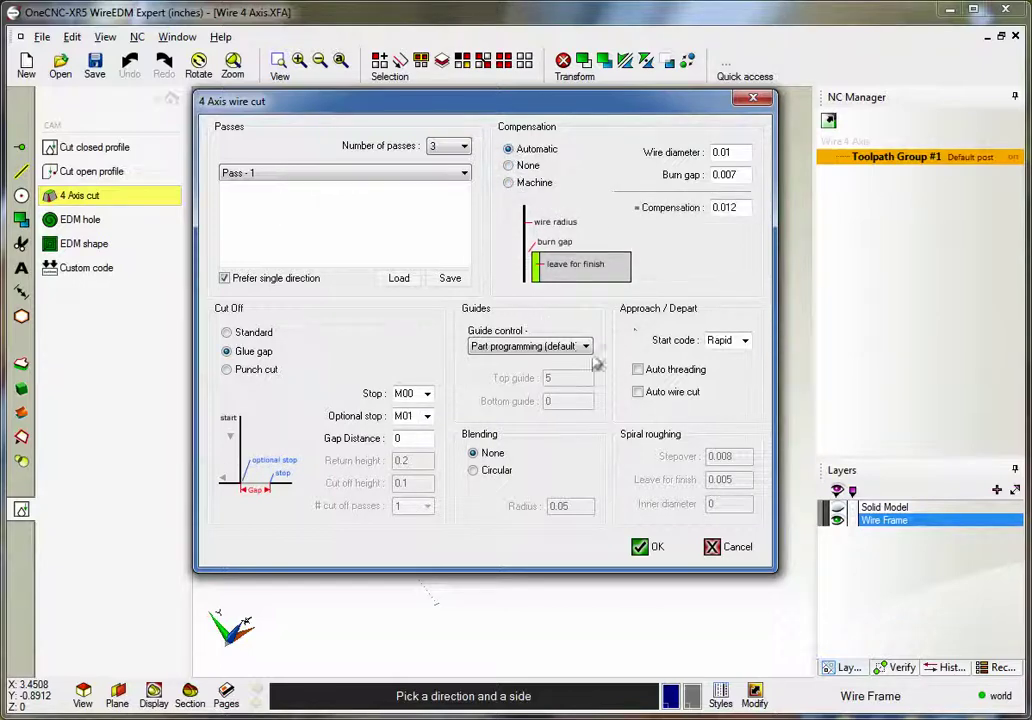
{"action": "left_click", "coordinate": [641, 549]}
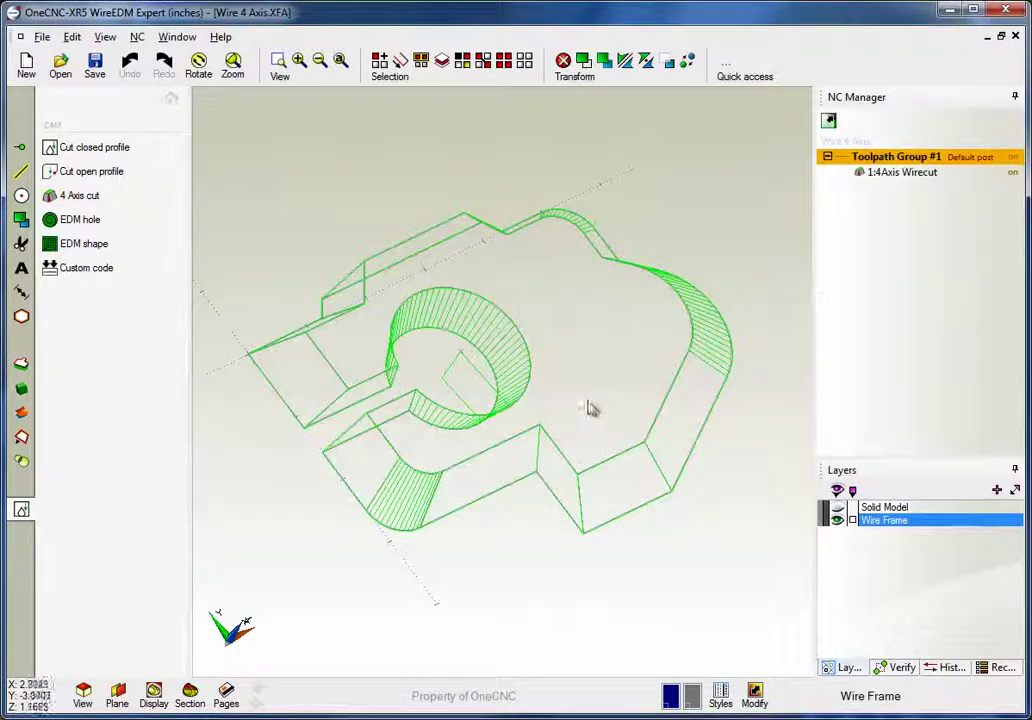
- Show the Solid Model layer and run the toolpath preview of the 4-axis wirecut operation, closing it after watching
{"action": "left_click", "coordinate": [840, 508]}
{"action": "right_click", "coordinate": [896, 177]}
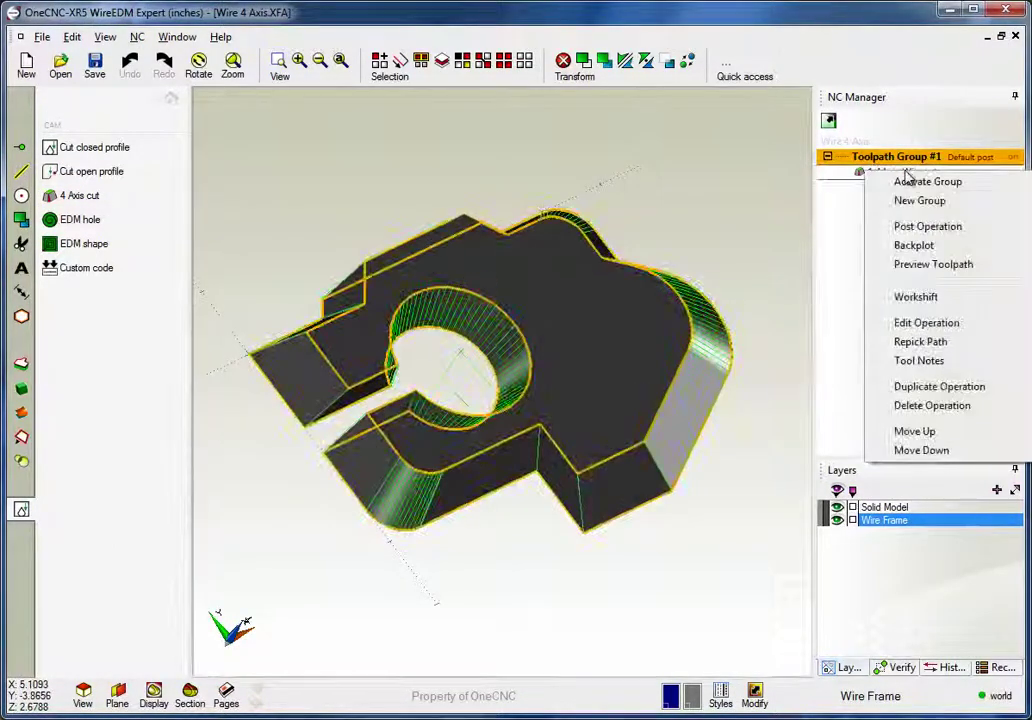
{"action": "left_click", "coordinate": [930, 265]}
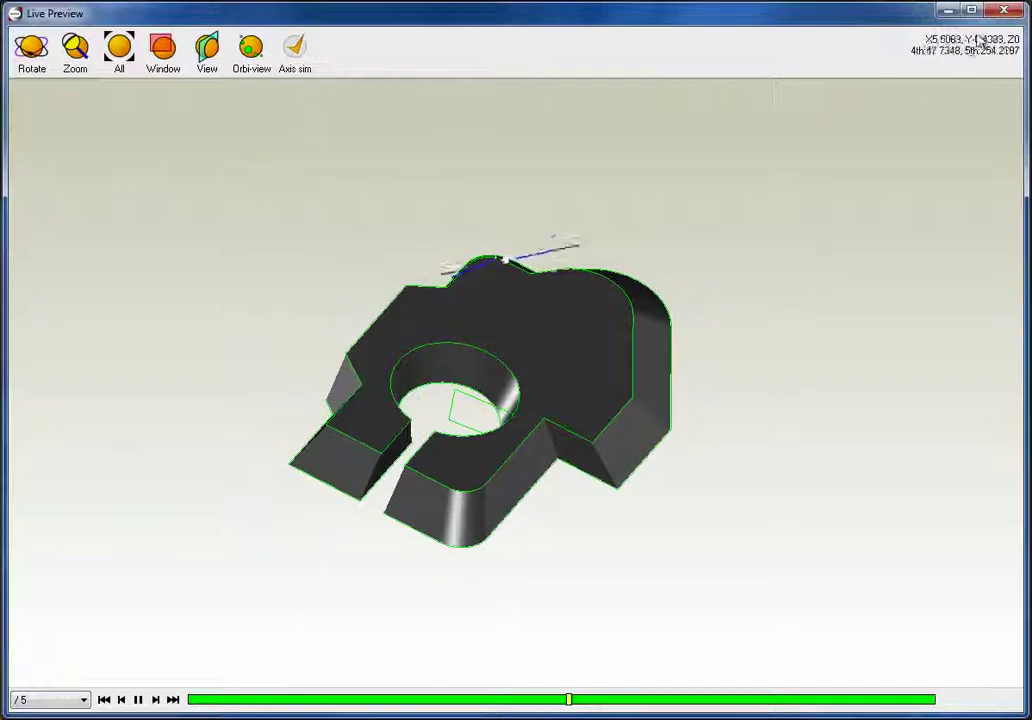
{"action": "left_click", "coordinate": [1004, 10]}
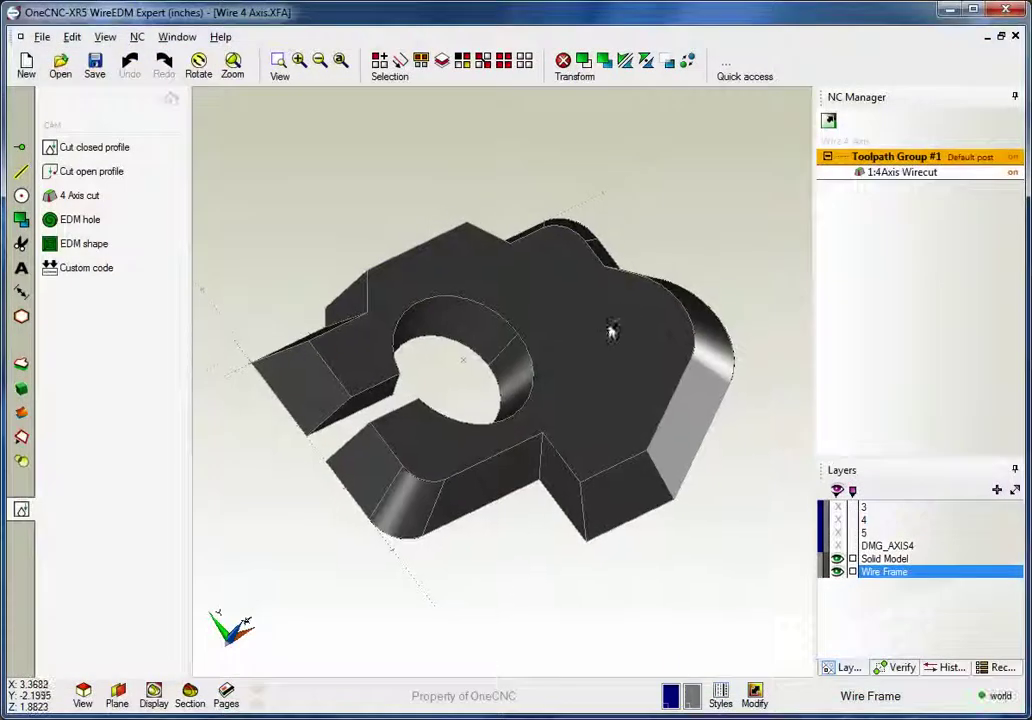
- Post Toolpath Group #1 with the Charmilles post, save it as Wire 4 Axis.NC, and look through the generated code
{"action": "left_click", "coordinate": [170, 98]}
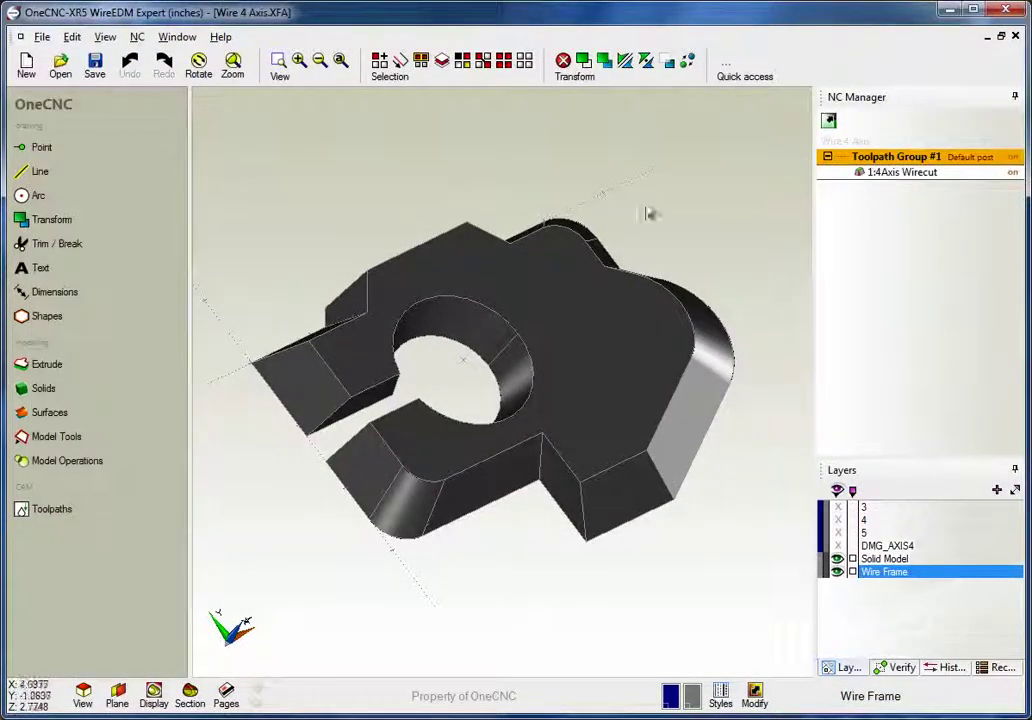
{"action": "right_click", "coordinate": [875, 157]}
{"action": "left_click", "coordinate": [910, 212]}
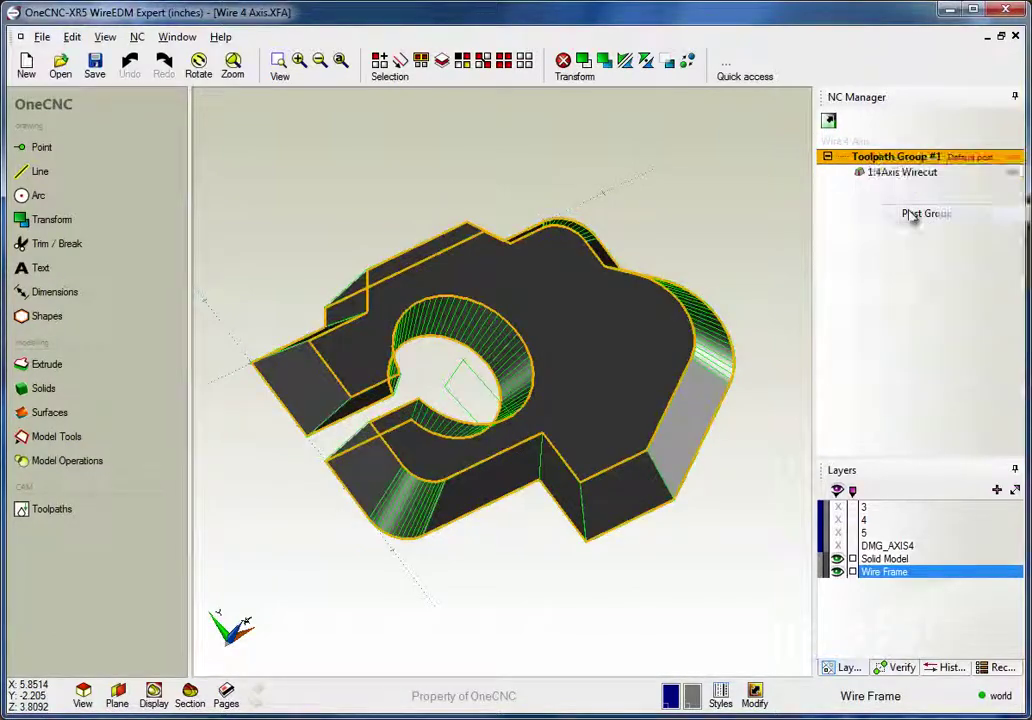
{"action": "left_click_drag", "start_coordinate": [422, 128], "coordinate": [365, 105]}
{"action": "left_click", "coordinate": [495, 167]}
{"action": "left_click", "coordinate": [480, 214]}
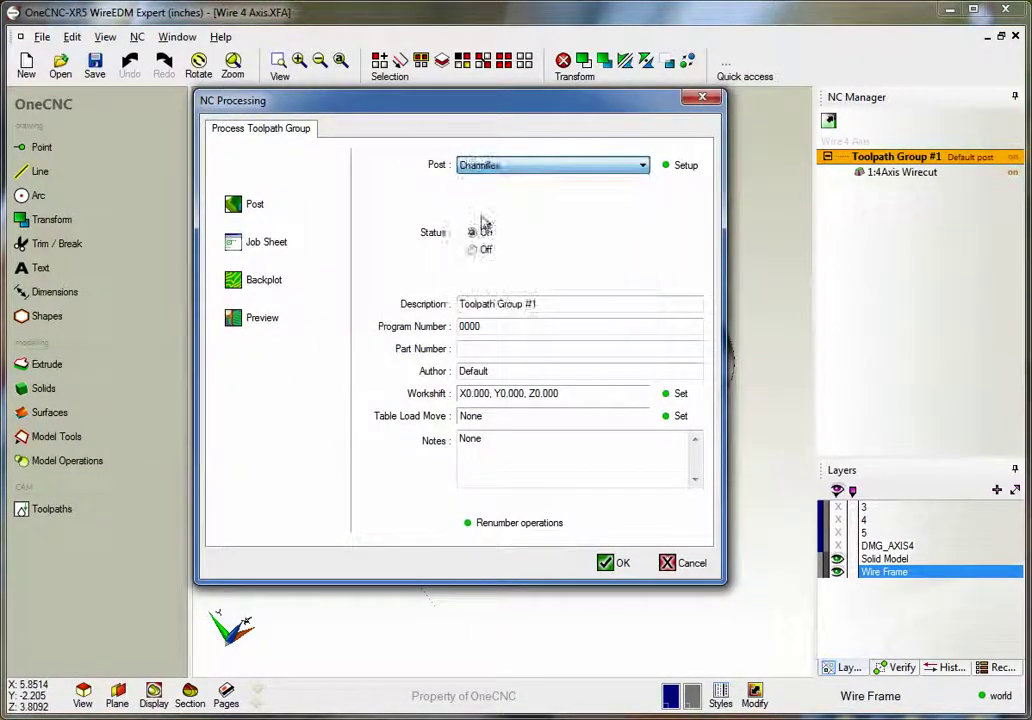
{"action": "left_click", "coordinate": [262, 207]}
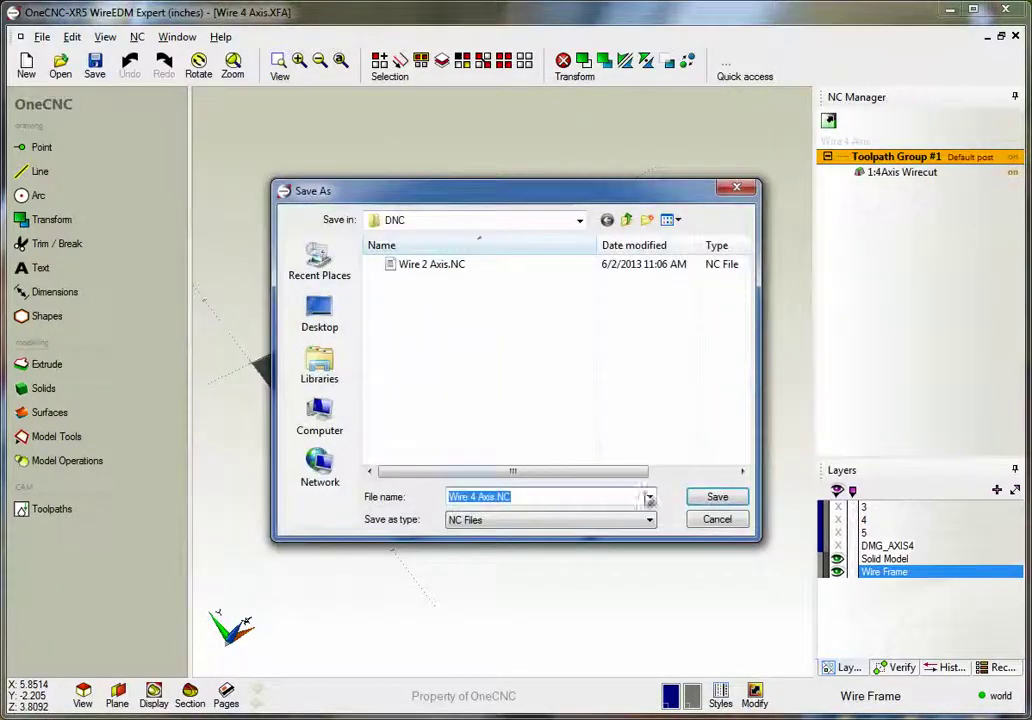
{"action": "left_click", "coordinate": [714, 495]}
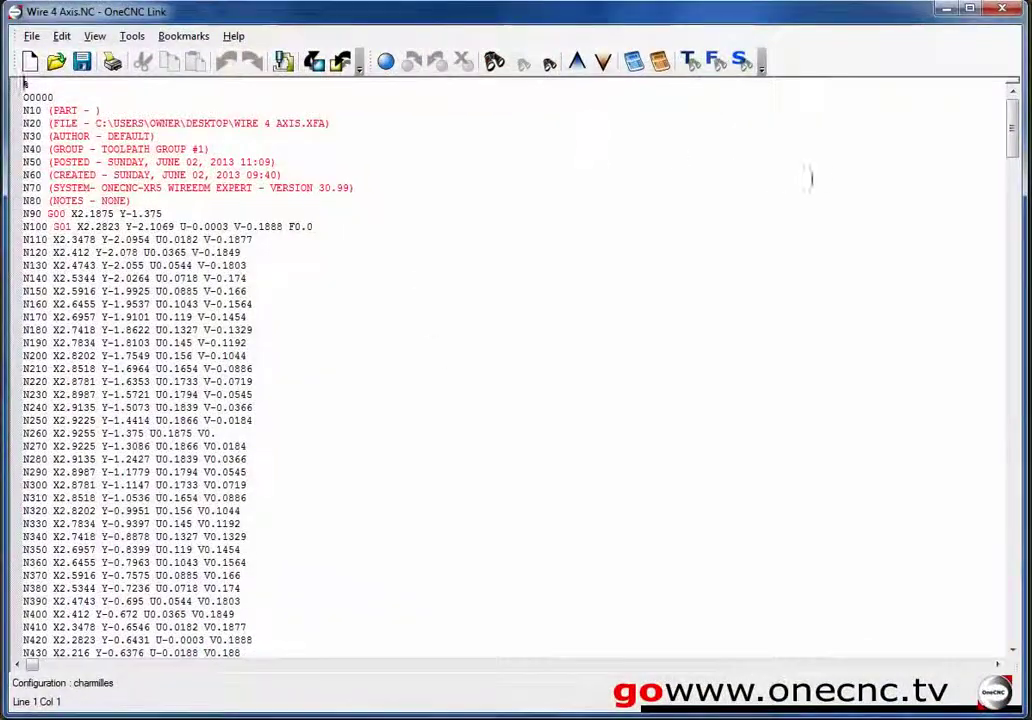
{"action": "scroll", "coordinate": [1014, 150], "scroll_direction": "down", "scroll_amount": 20}
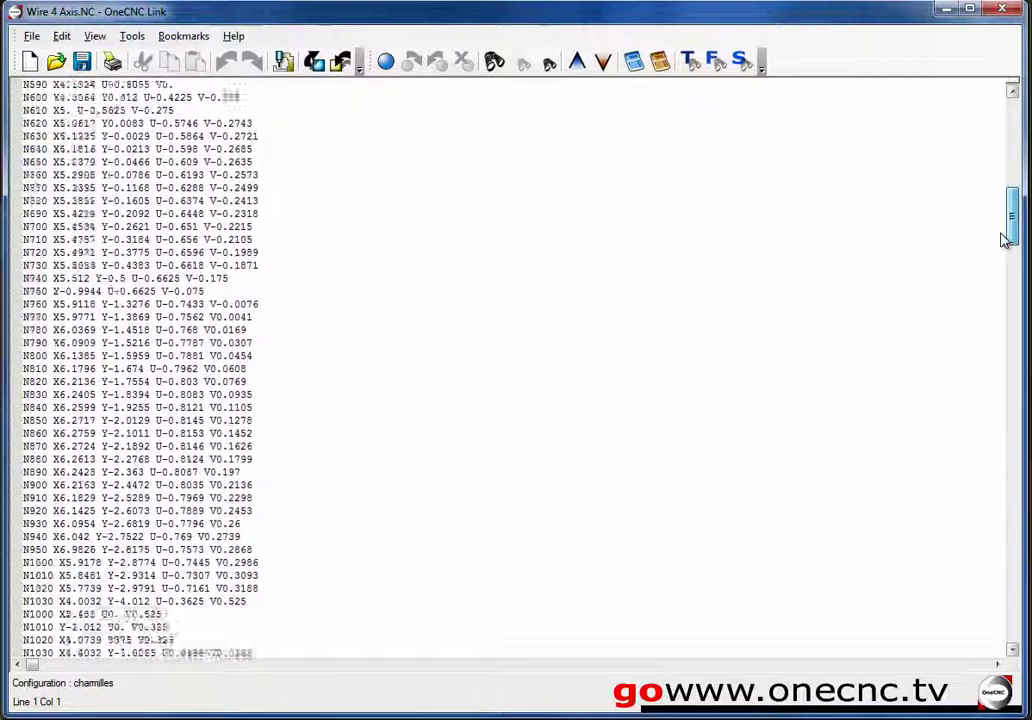